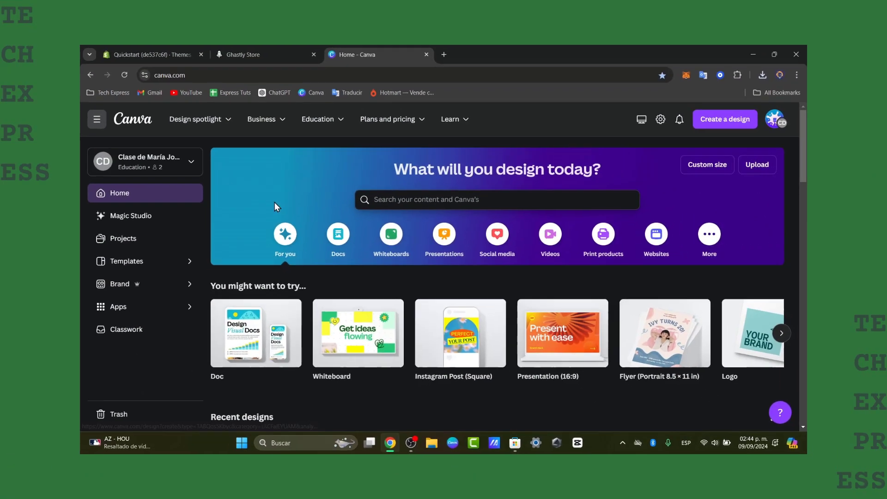
Search Canva for 'ui design' and scroll through the matching designs and templates
scroll(274, 206, down, 7)
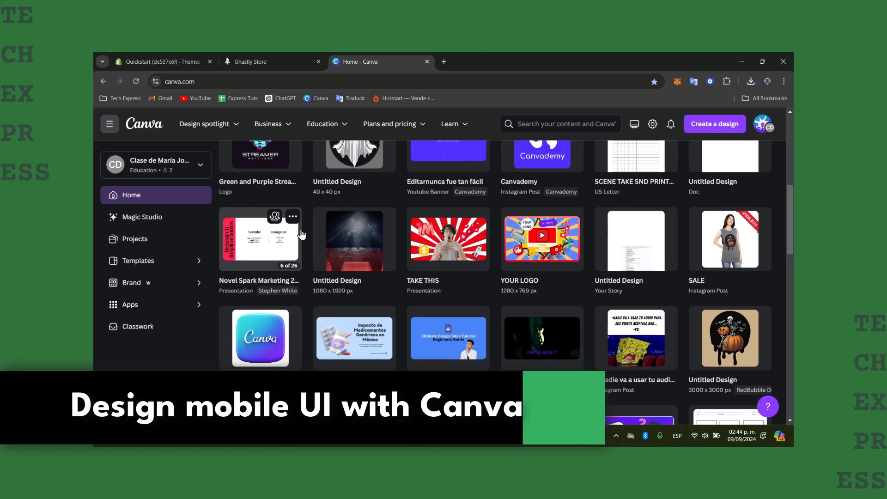
scroll(298, 236, up, 5)
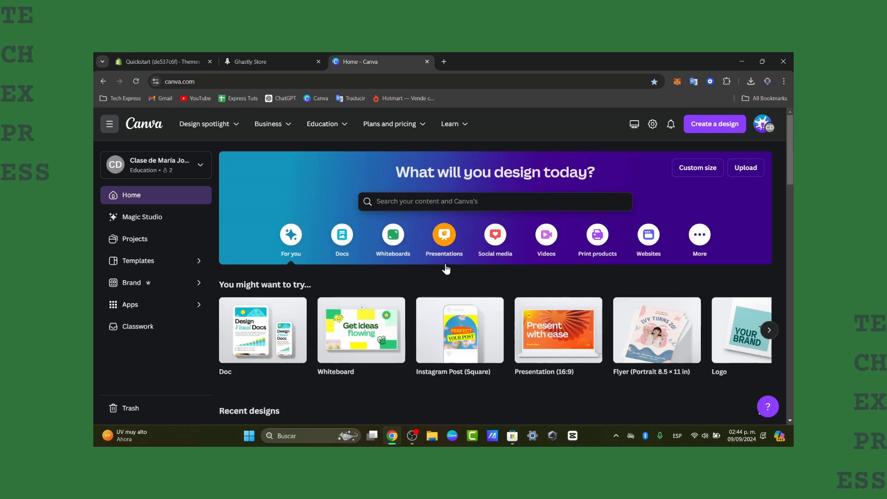
click(477, 201)
text(ui de)
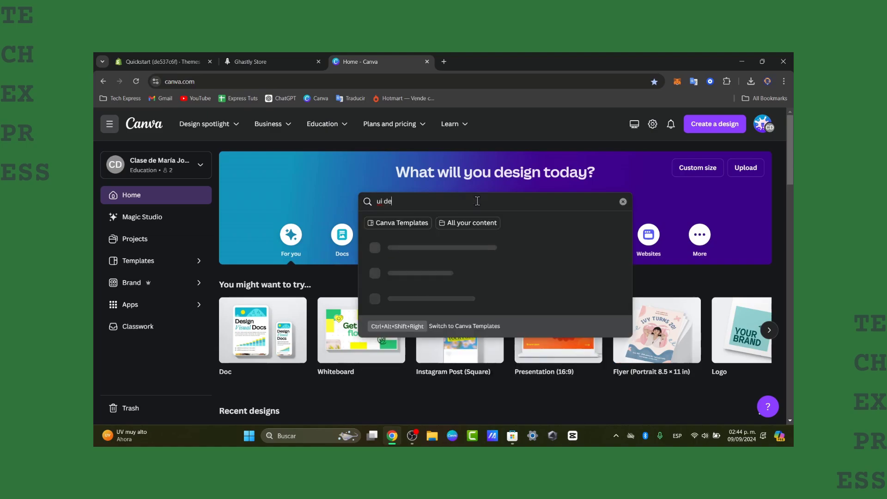
text(sign)
key(Return)
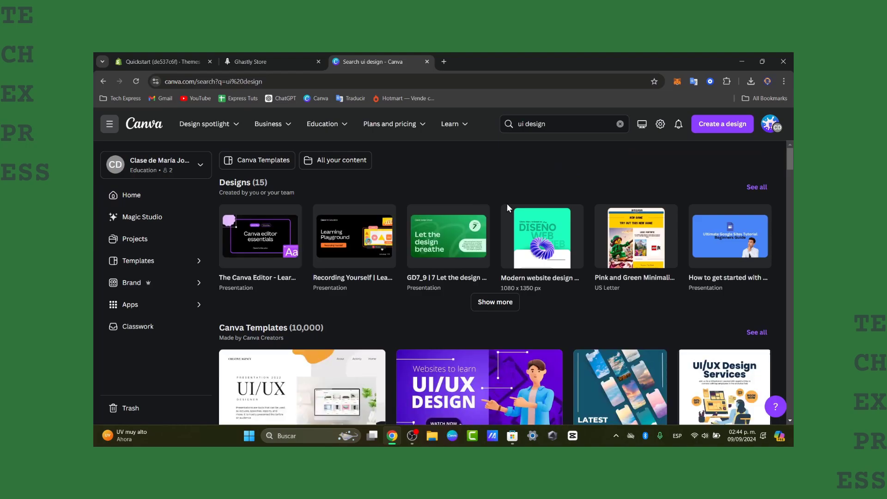
scroll(513, 226, down, 2)
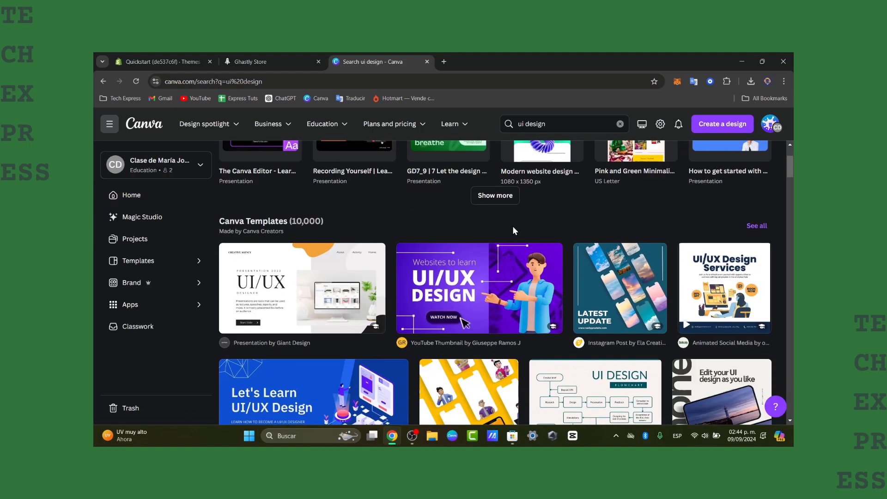
scroll(512, 226, down, 4)
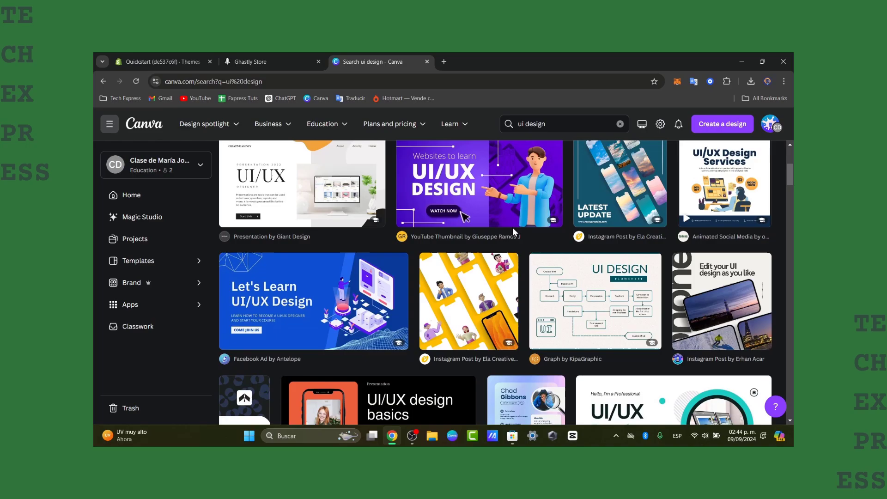
scroll(514, 231, down, 8)
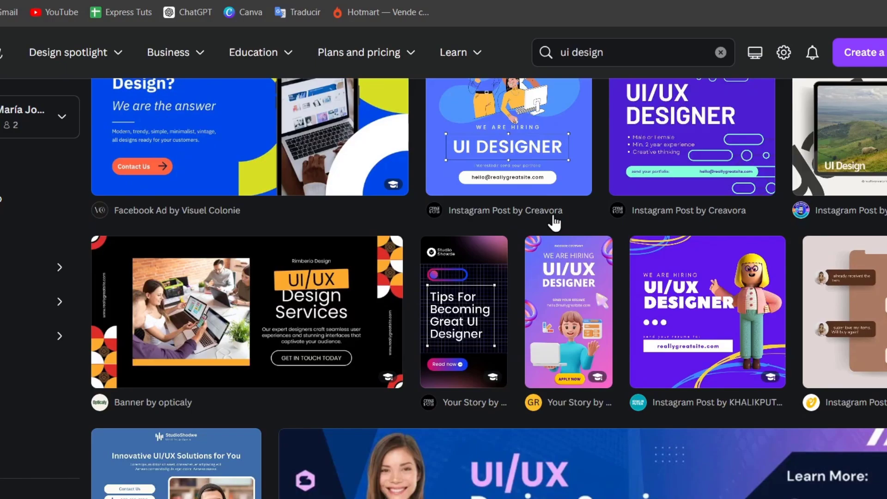
scroll(554, 223, down, 8)
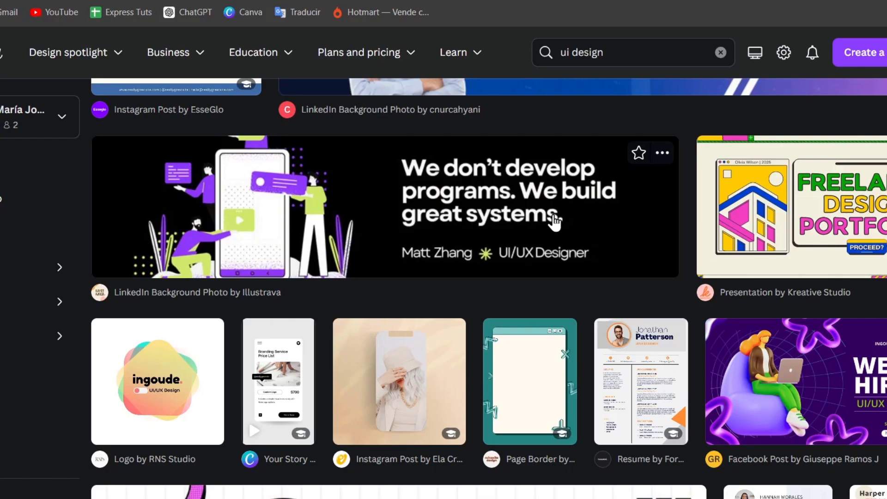
click(533, 398)
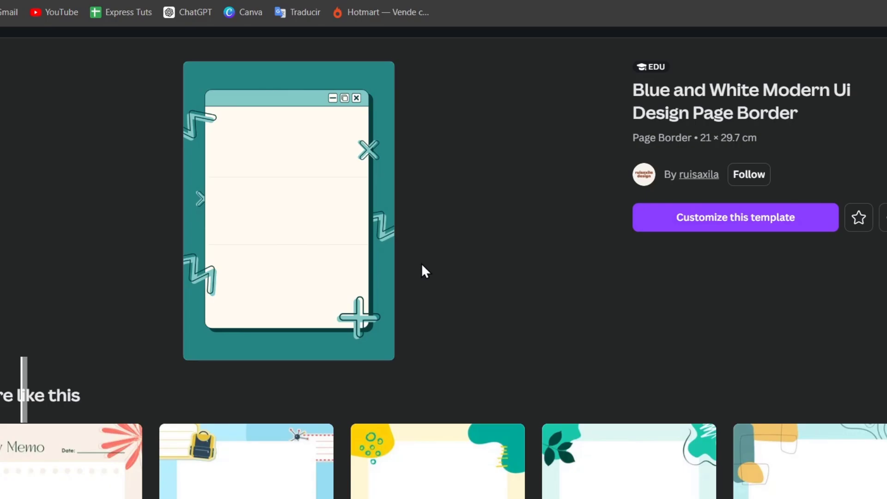
key(Escape)
scroll(579, 301, down, 3)
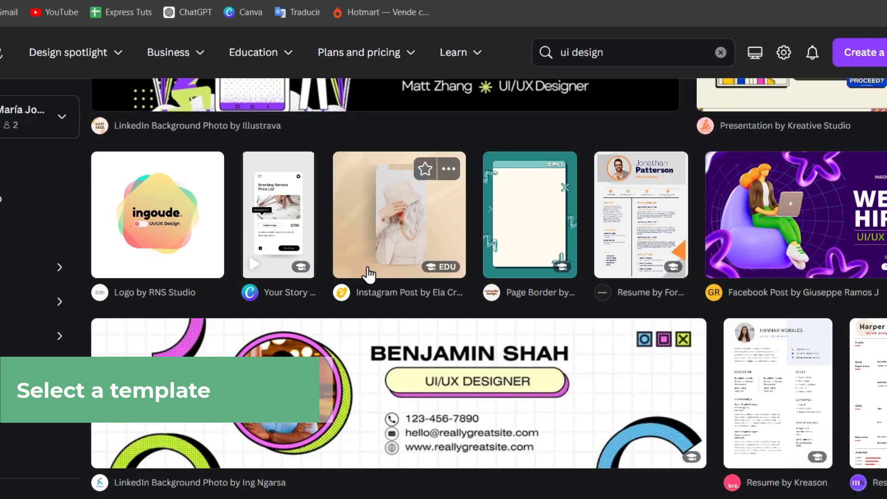
click(538, 201)
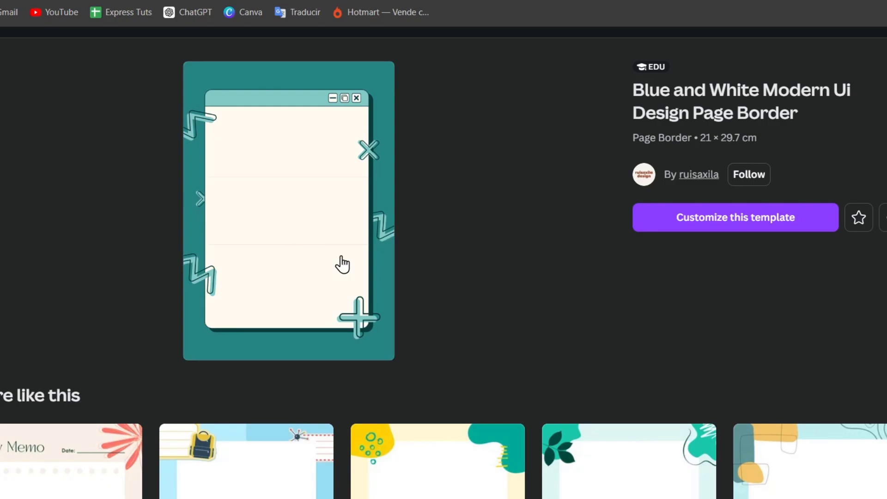
click(720, 227)
click(17, 33)
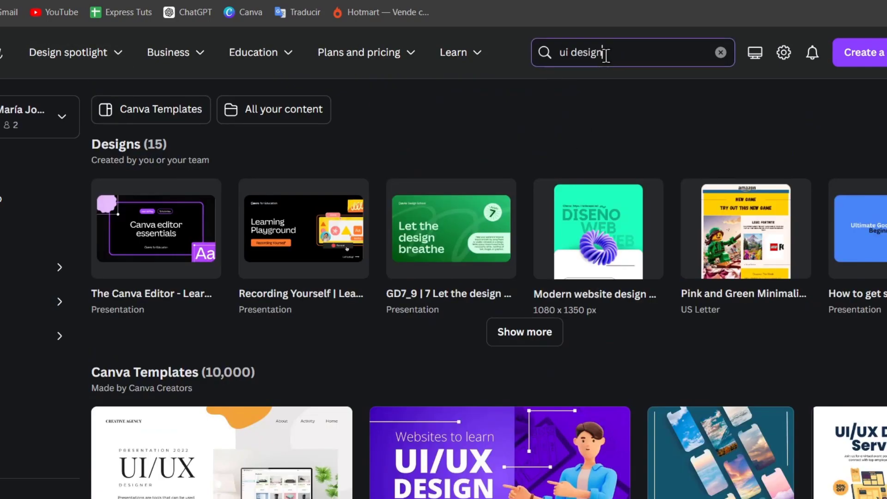
click(601, 54)
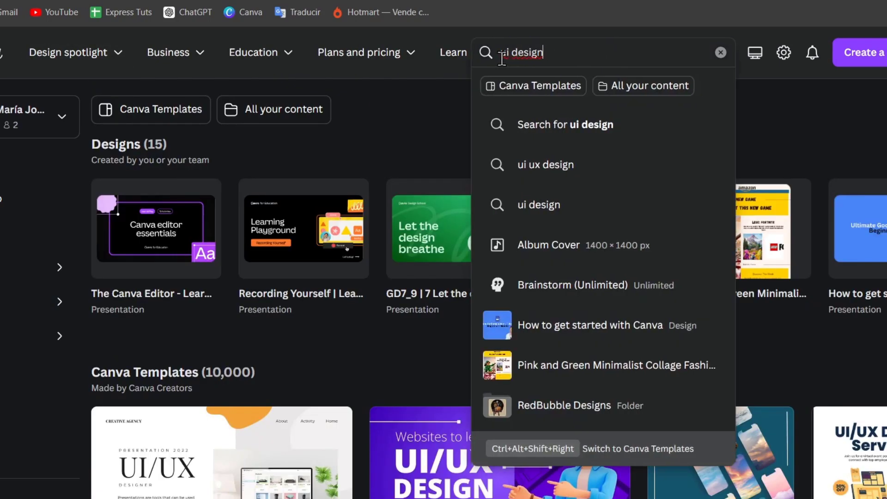
Filter the 'ui design' search to Canva Templates and scroll through the template results
click(559, 89)
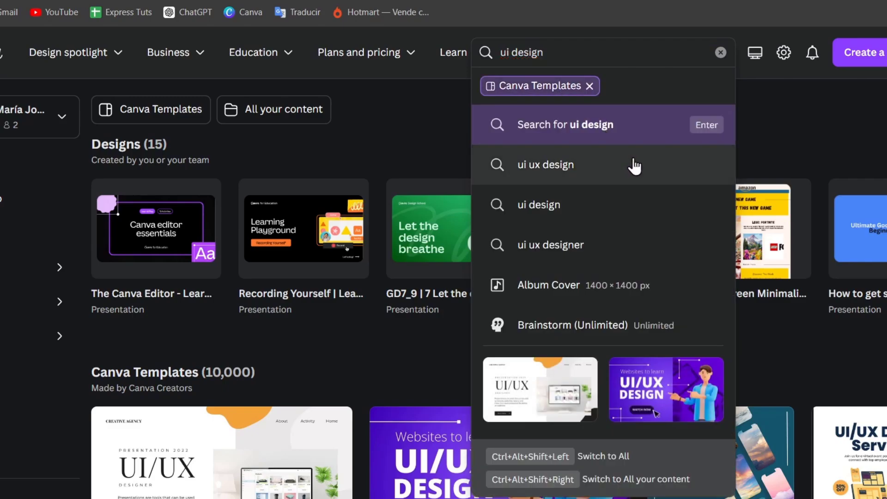
click(669, 134)
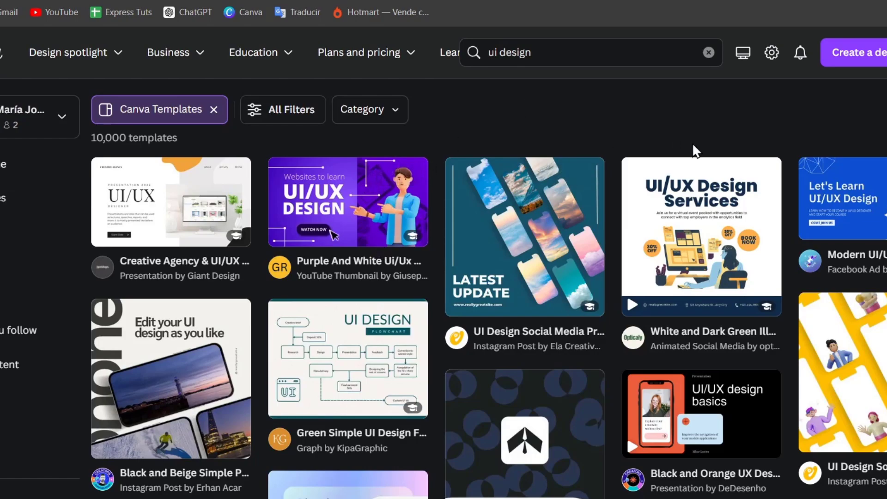
scroll(693, 143, down, 3)
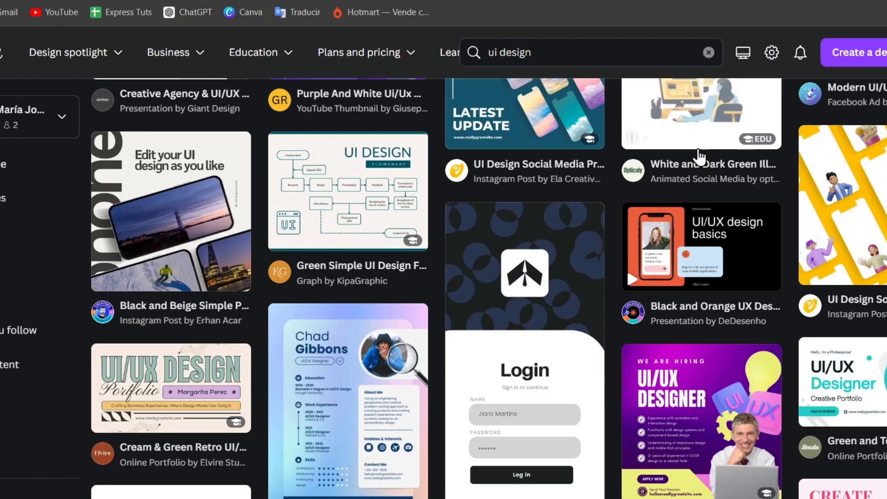
scroll(760, 235, down, 3)
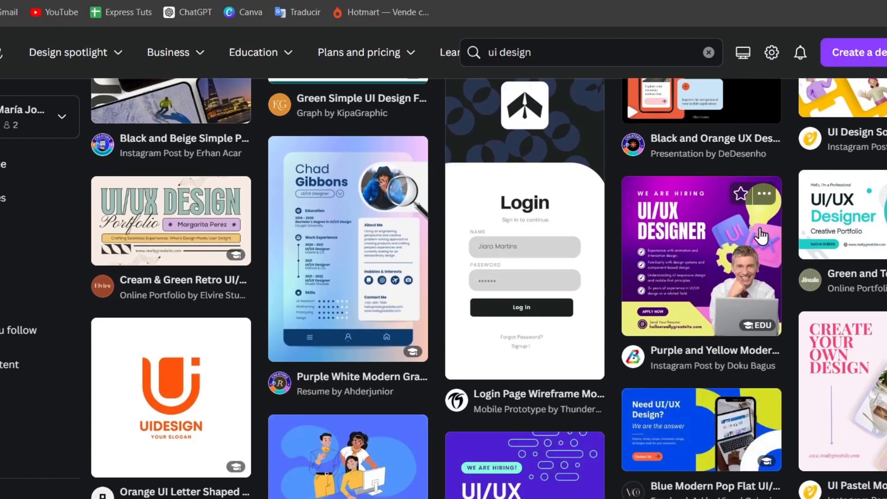
scroll(760, 235, down, 3)
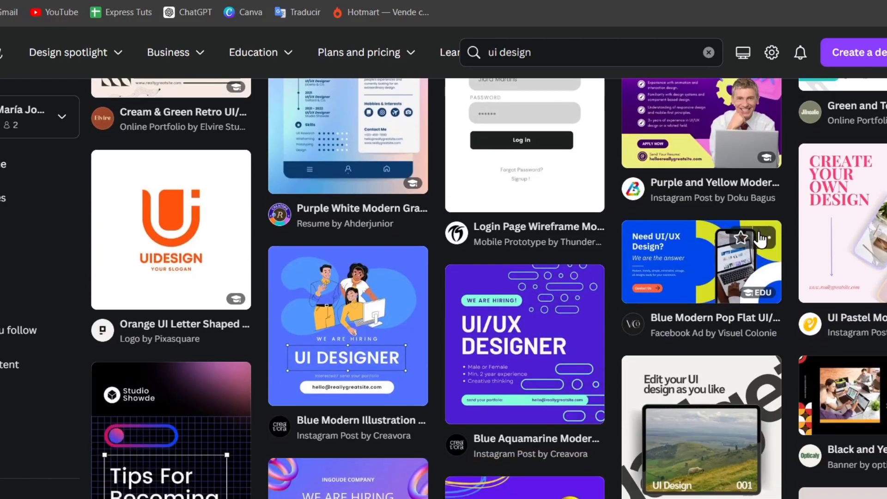
scroll(779, 277, down, 3)
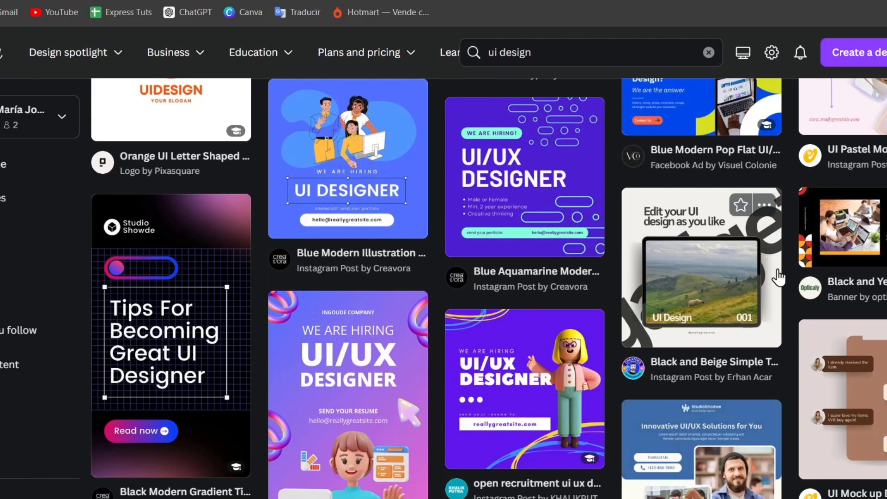
scroll(784, 276, down, 6)
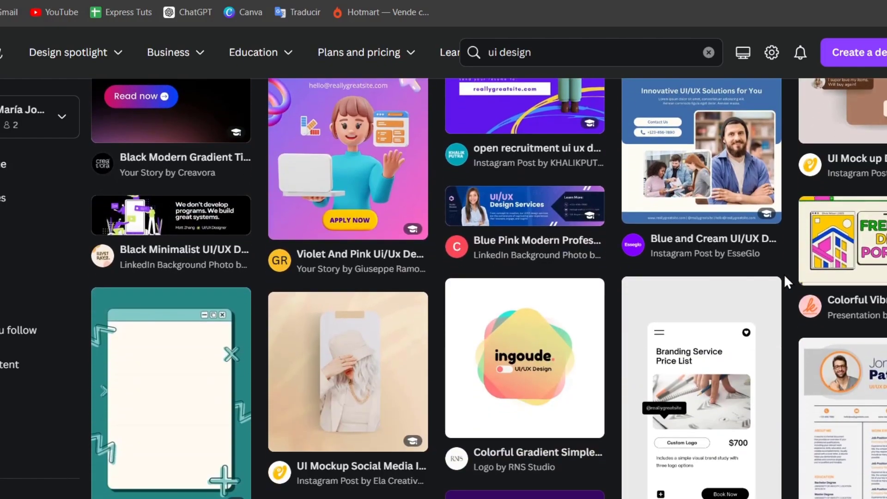
scroll(784, 274, down, 3)
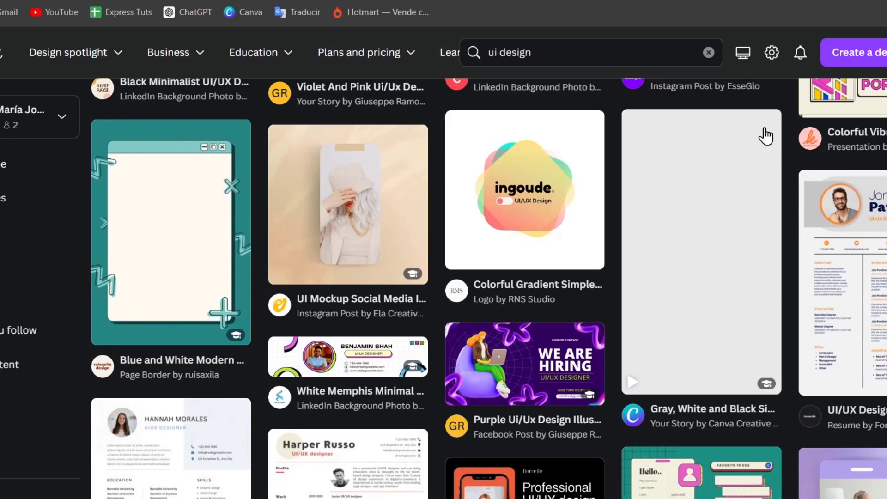
scroll(645, 338, down, 3)
Open the Green Beige Retro UI Design All About Me Poster template for editing
click(688, 380)
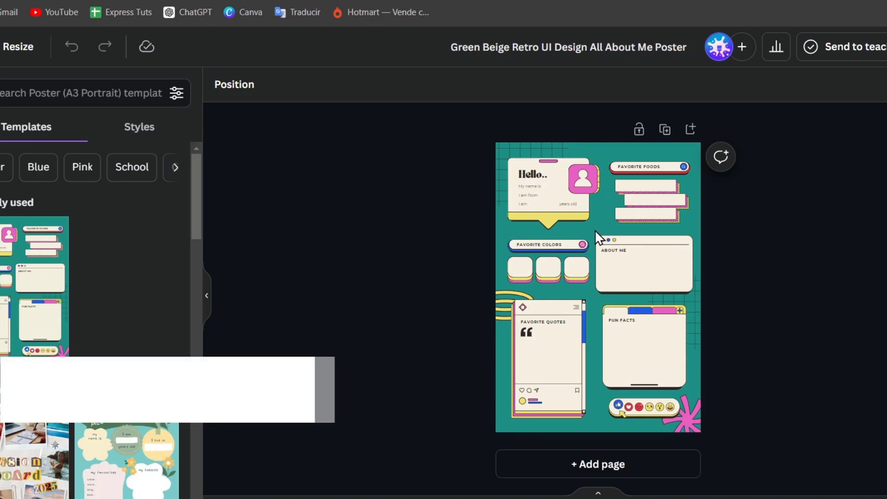
click(697, 259)
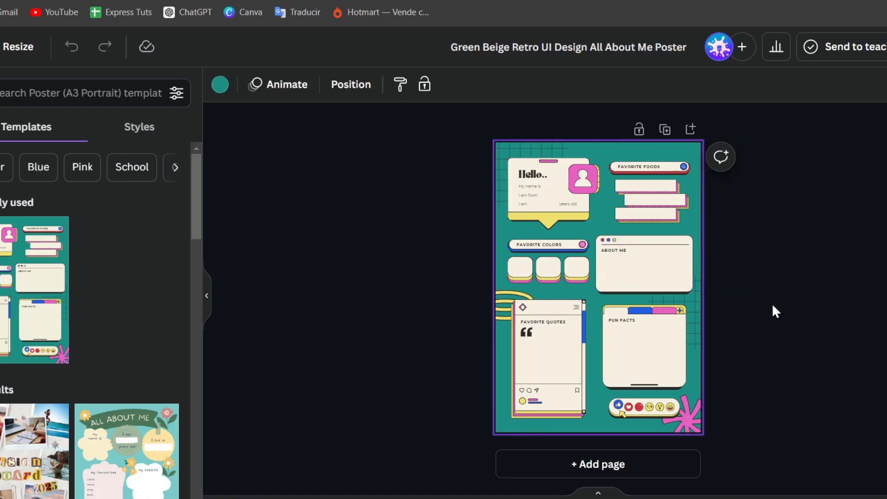
scroll(772, 304, up, 2)
scroll(772, 303, up, 5)
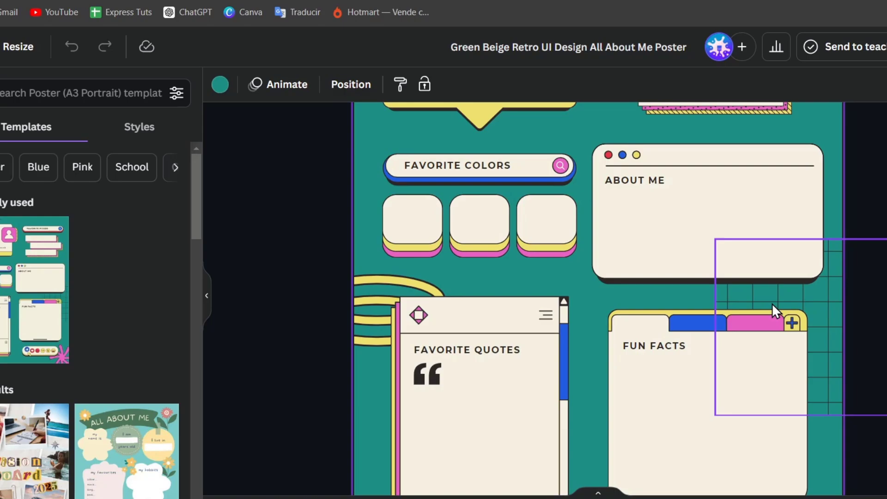
scroll(773, 303, up, 1)
scroll(773, 304, down, 2)
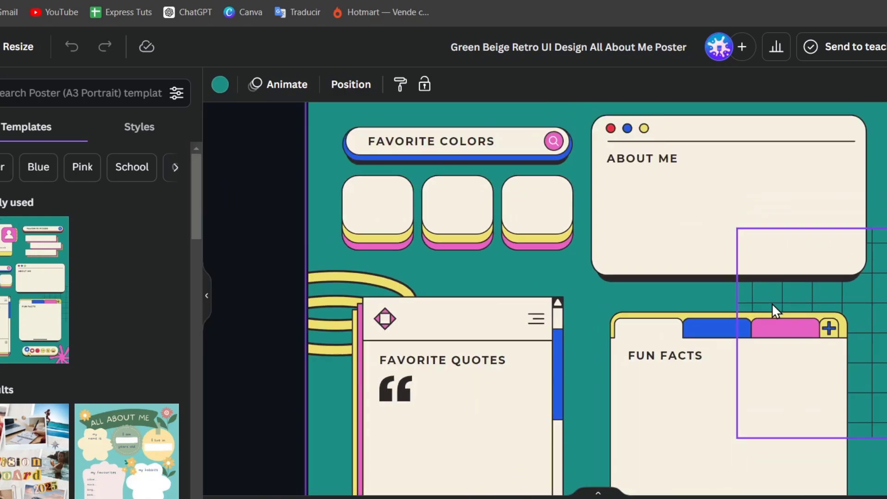
scroll(772, 303, up, 2)
scroll(772, 303, down, 2)
scroll(773, 305, up, 1)
scroll(772, 304, up, 6)
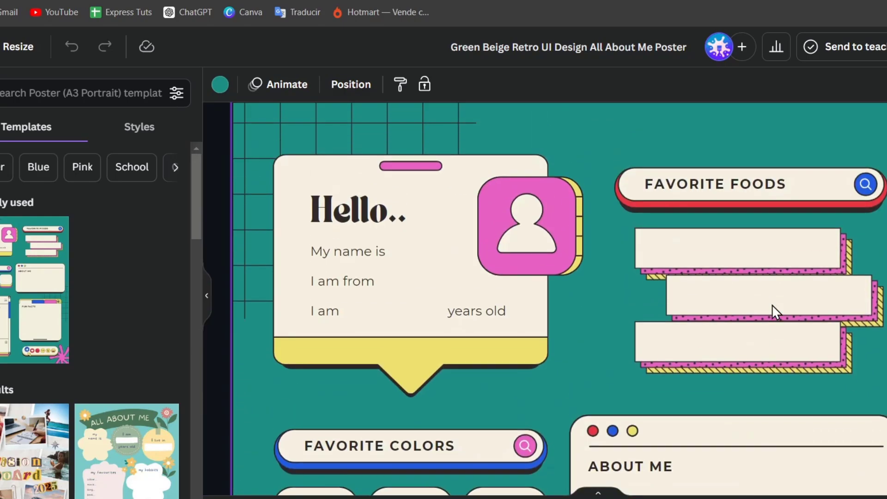
scroll(772, 305, left, 1)
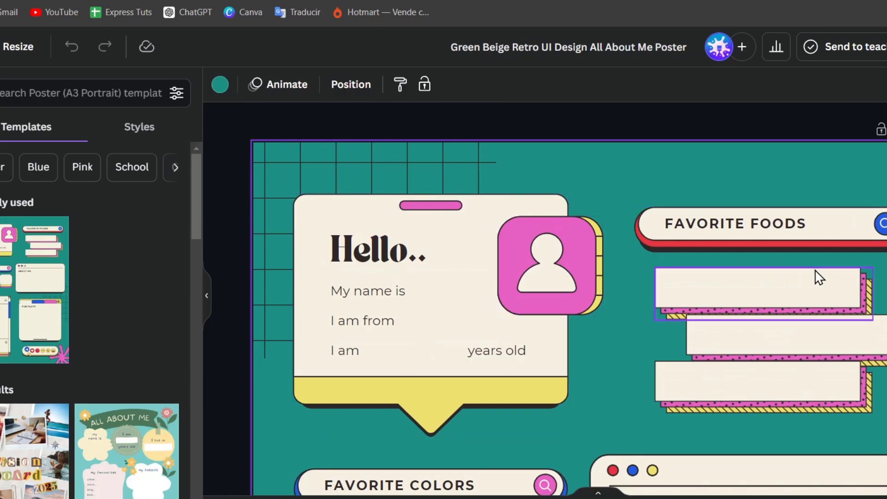
scroll(811, 272, down, 2)
scroll(812, 273, up, 1)
scroll(811, 275, down, 3)
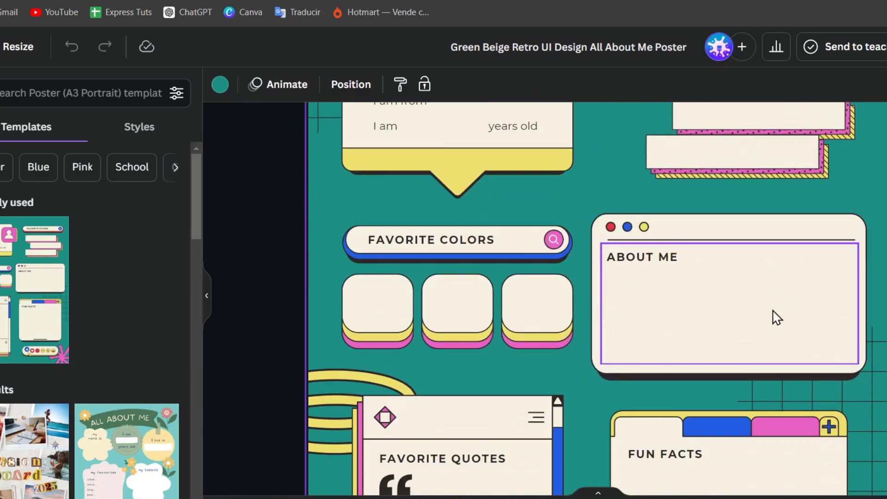
scroll(782, 269, down, 3)
scroll(729, 256, down, 3)
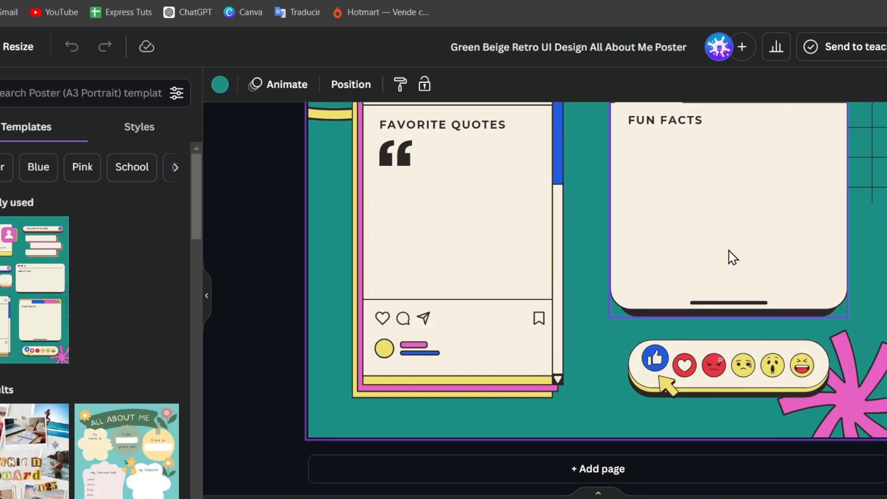
scroll(798, 229, up, 3)
scroll(750, 346, down, 3)
scroll(739, 185, up, 3)
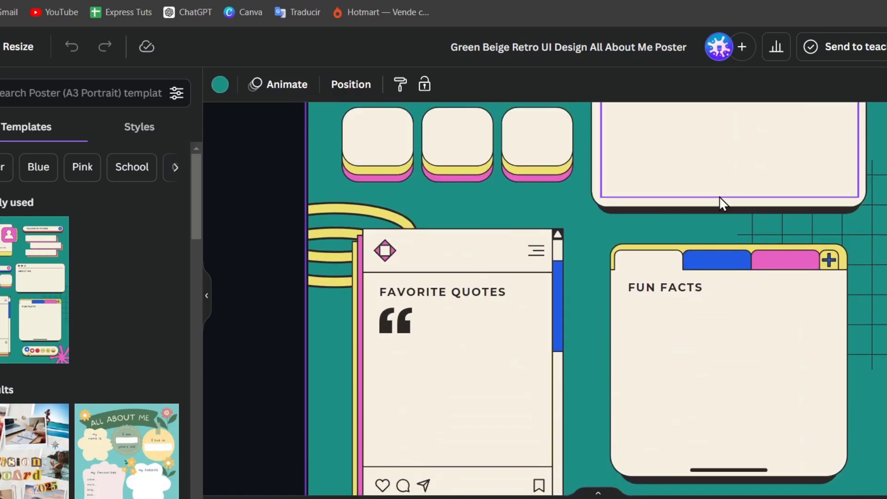
click(725, 268)
scroll(726, 271, up, 4)
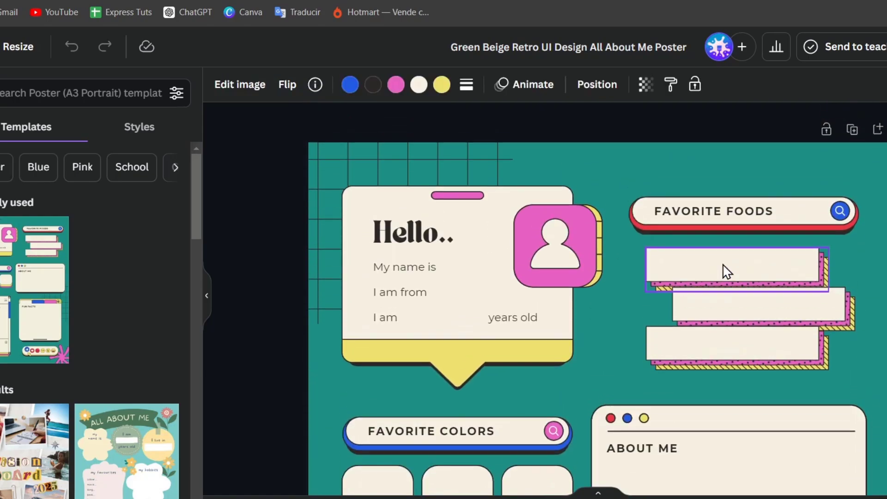
scroll(725, 271, down, 6)
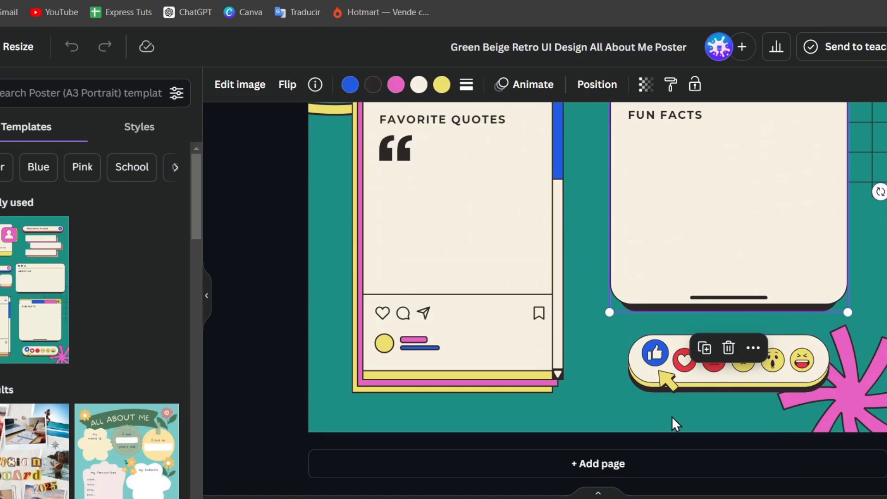
scroll(665, 380, up, 8)
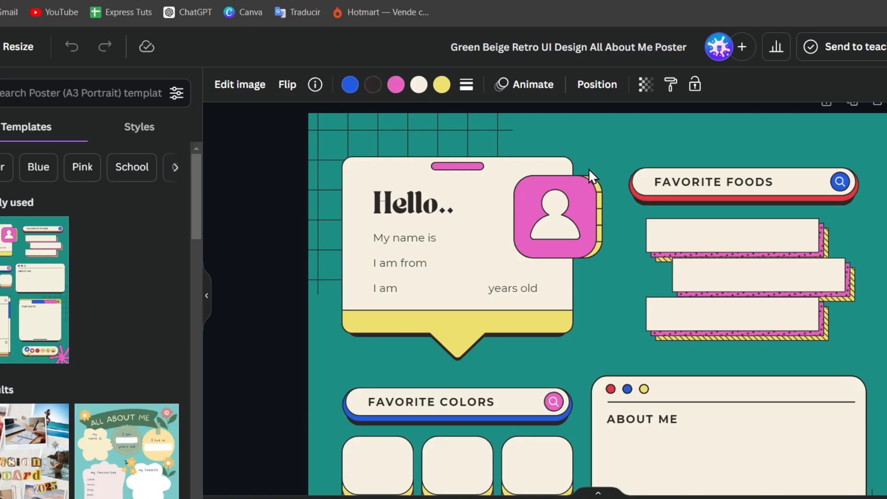
click(500, 298)
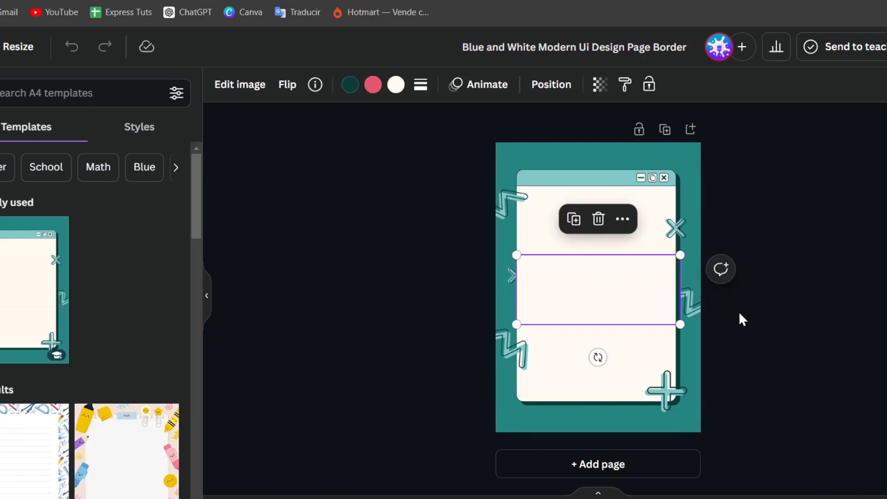
Paste the Hello card into the window page, move it lower, and centre its elements
key(ctrl+plus)
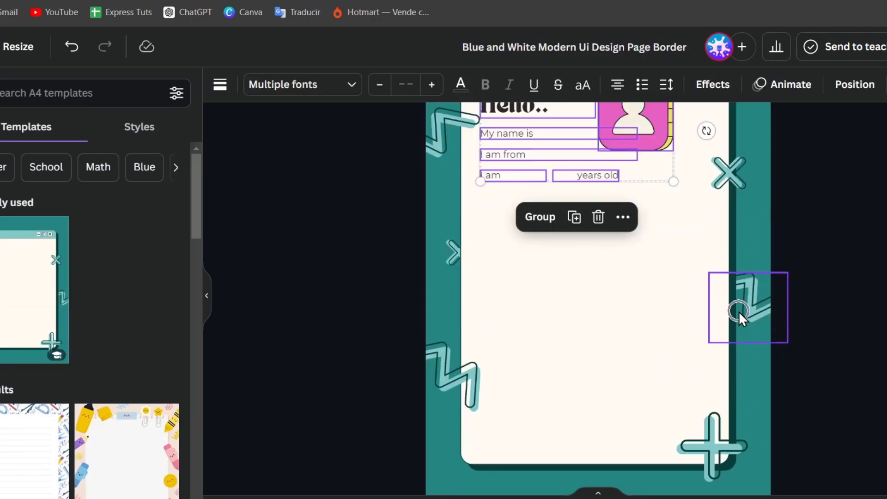
scroll(742, 312, up, 3)
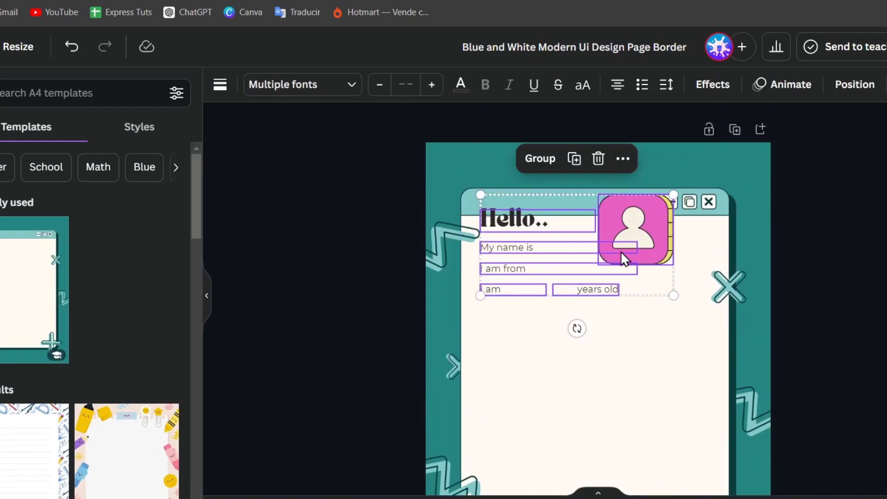
drag(624, 258, 628, 404)
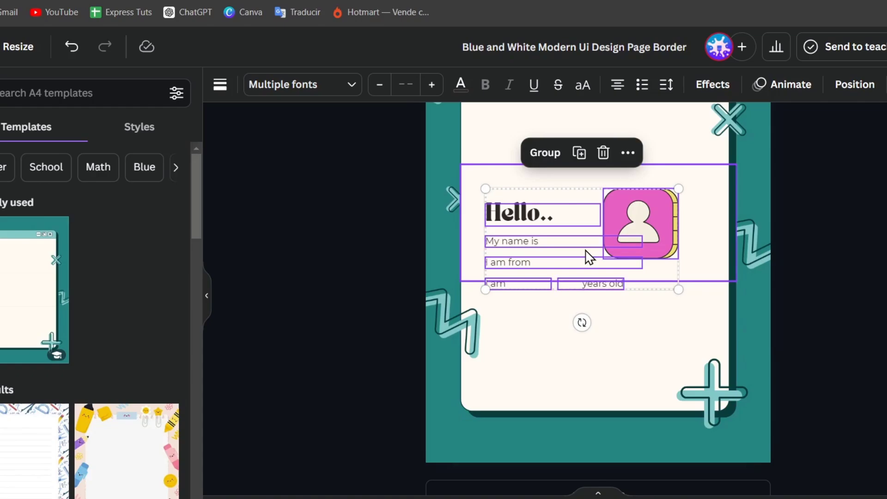
right_click(593, 223)
mouse_move(748, 283)
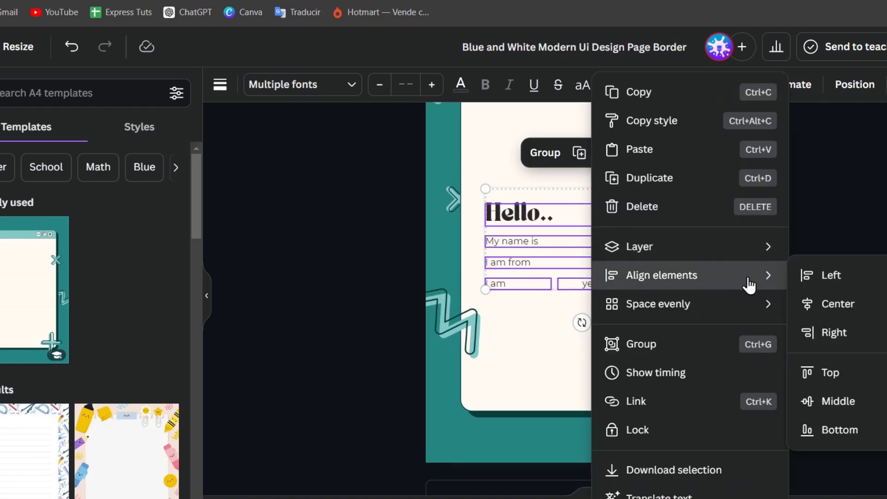
click(879, 315)
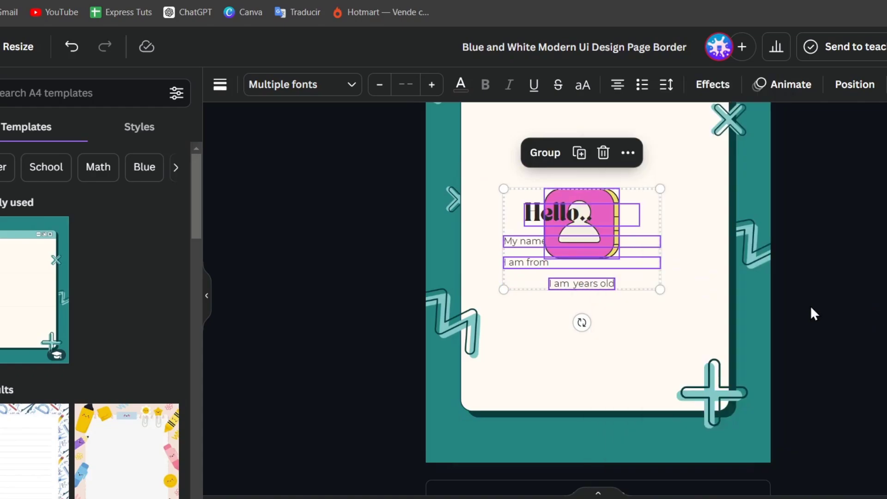
click(795, 275)
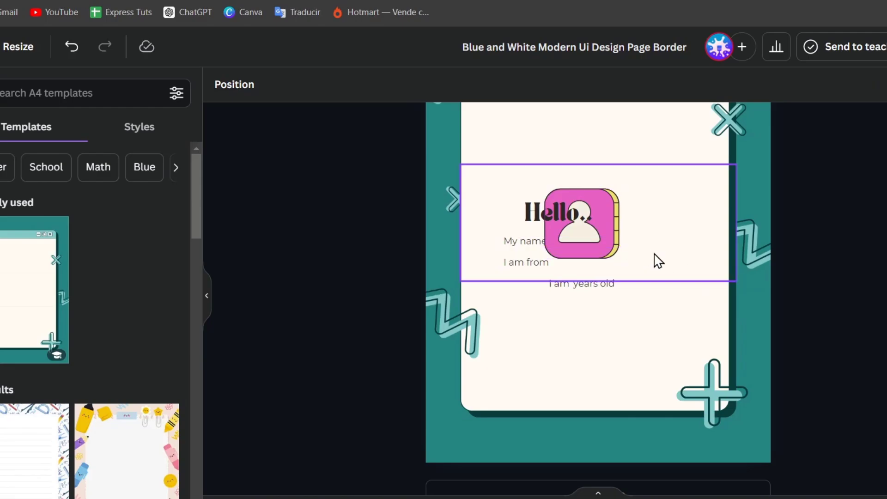
Space the Hello.. heading and My name line evenly and align them left
scroll(650, 299, up, 3)
click(550, 380)
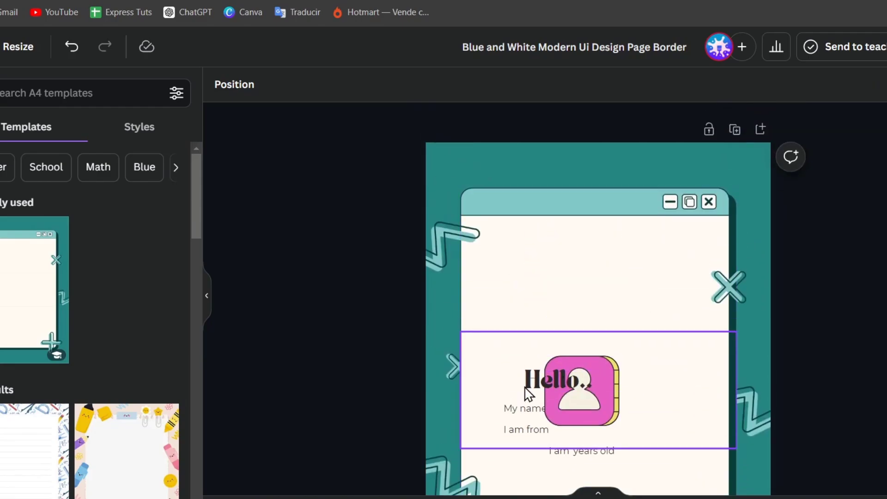
shift+click(529, 413)
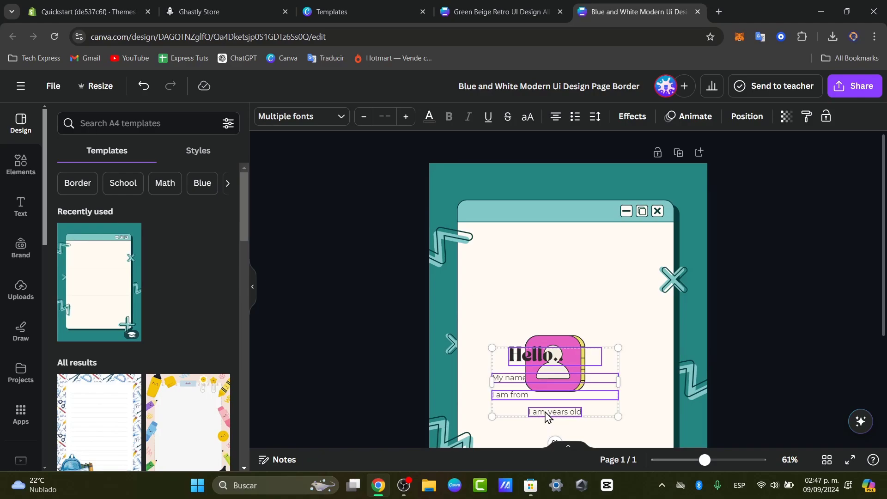
right_click(528, 356)
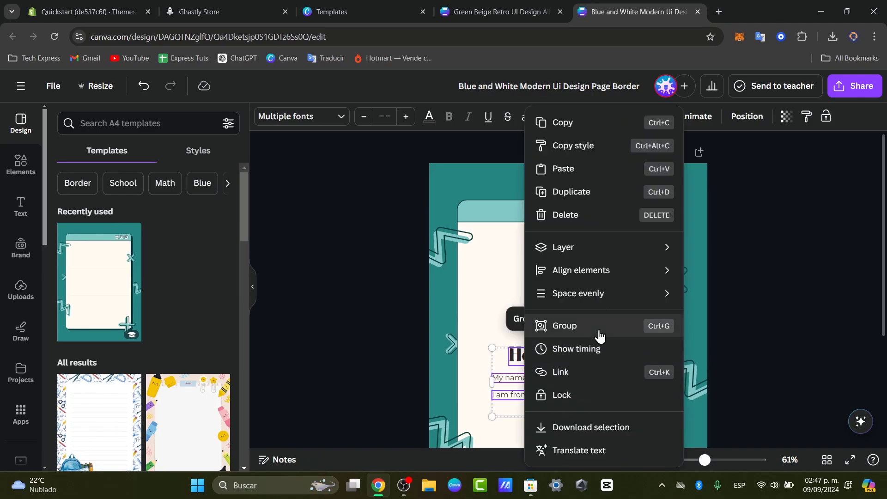
mouse_move(598, 301)
click(755, 305)
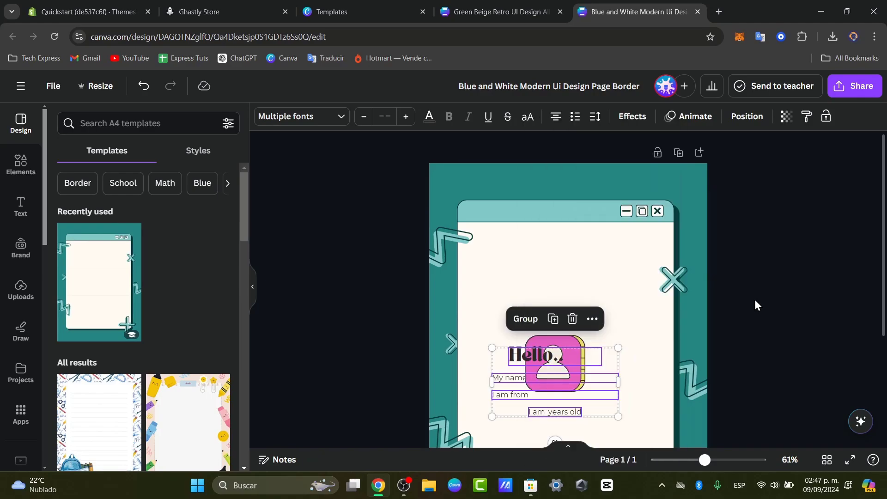
right_click(539, 369)
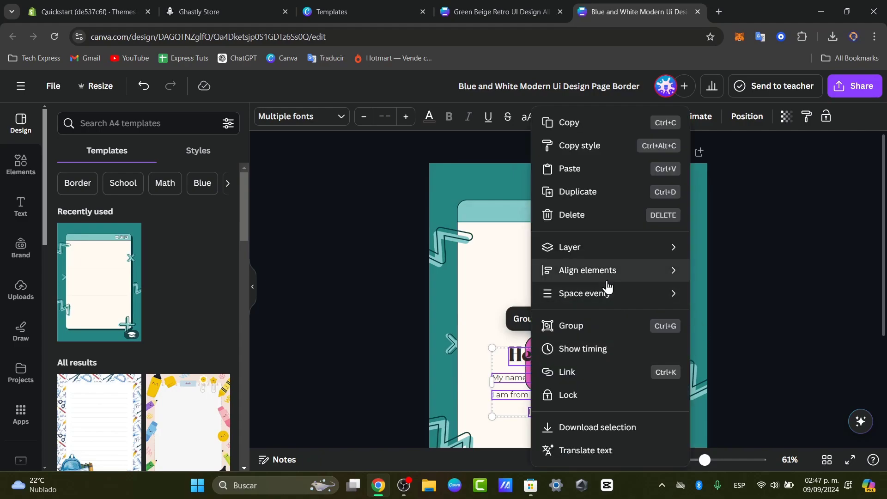
mouse_move(634, 301)
click(788, 350)
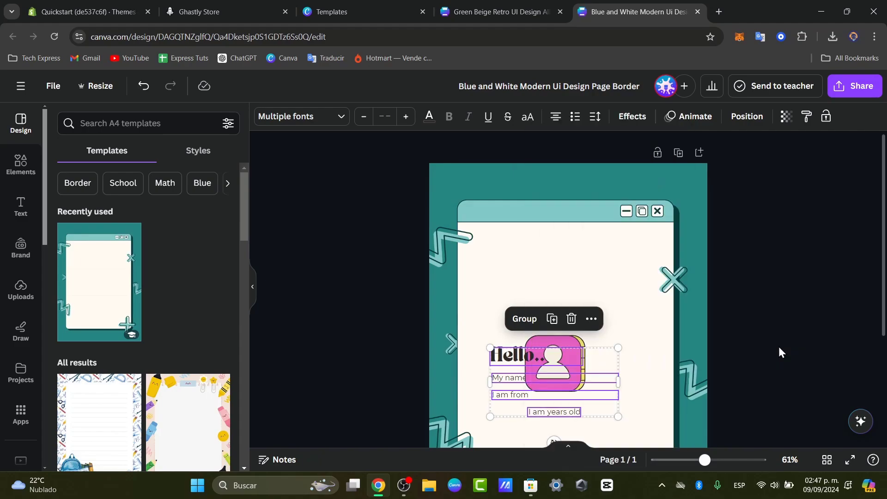
right_click(530, 363)
mouse_move(598, 273)
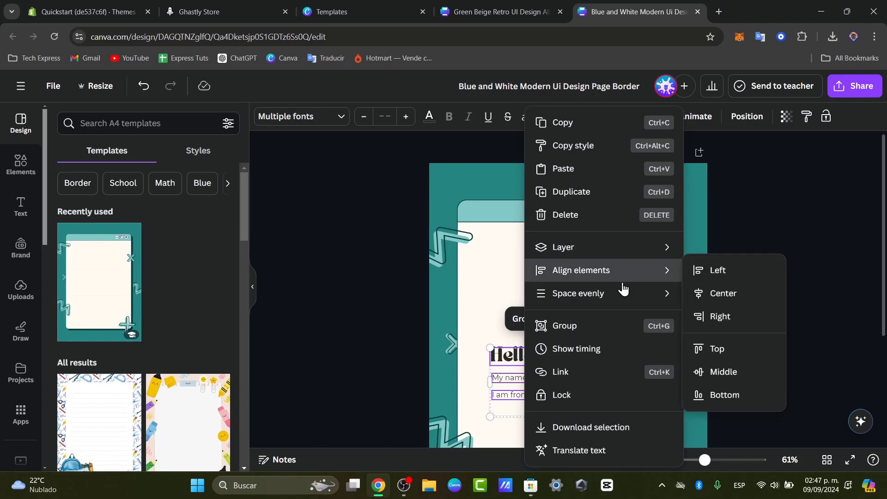
click(743, 273)
Delete the unwanted name and origin text boxes from the card
click(401, 378)
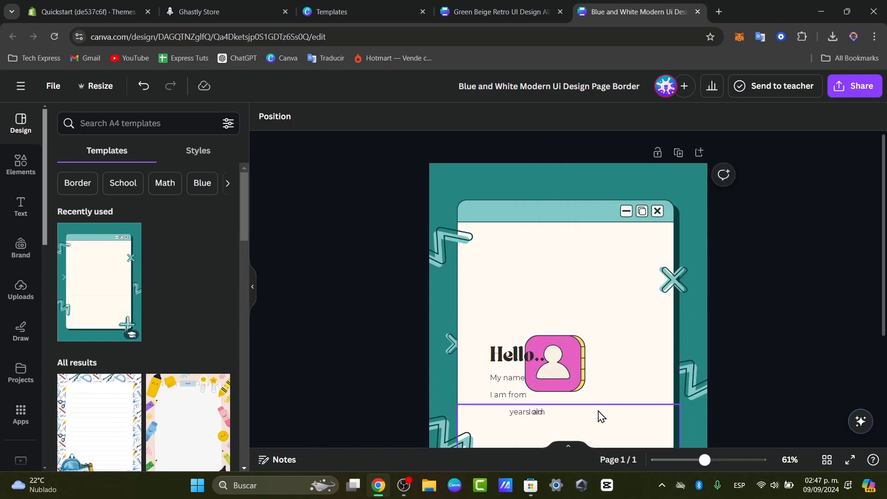
drag(514, 416, 509, 372)
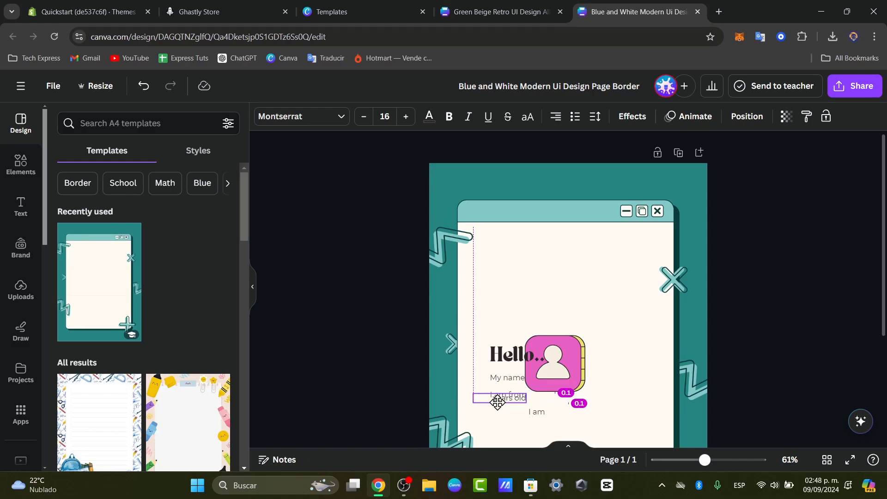
drag(511, 407, 515, 409)
key(Delete)
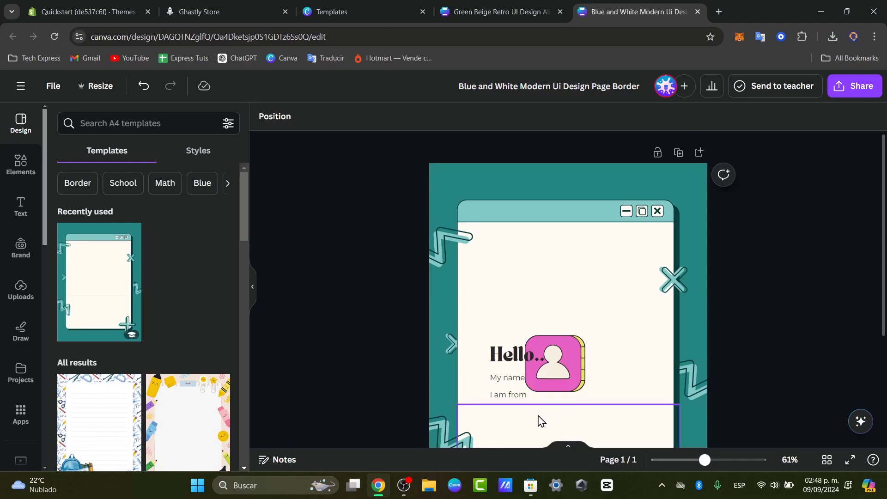
Move the Hello.. heading above the pink avatar and centre the two together
drag(505, 366, 550, 328)
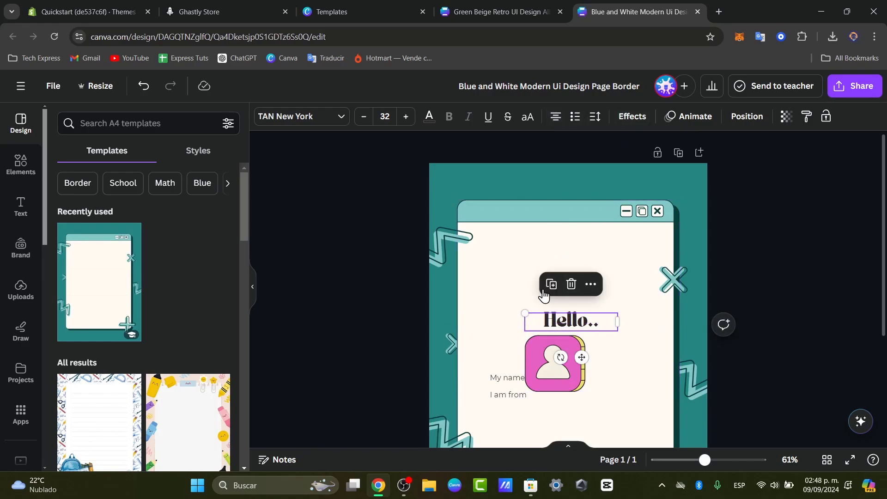
click(497, 380)
click(514, 394)
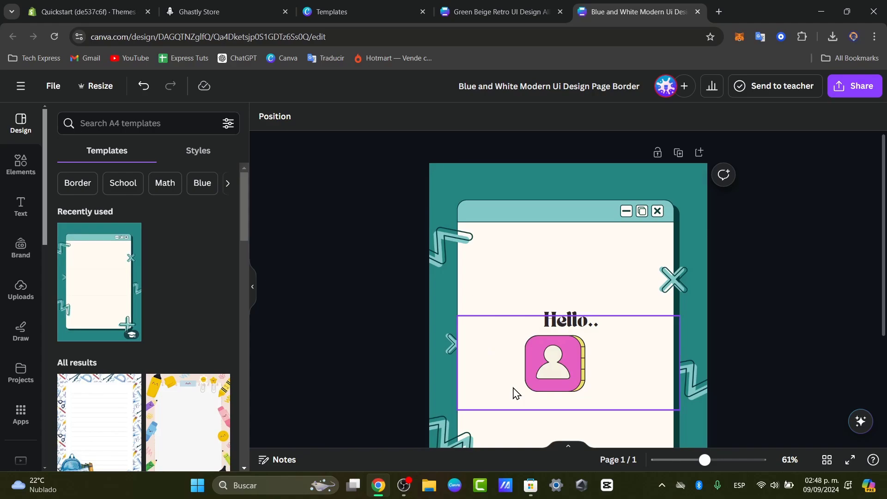
shift+click(566, 324)
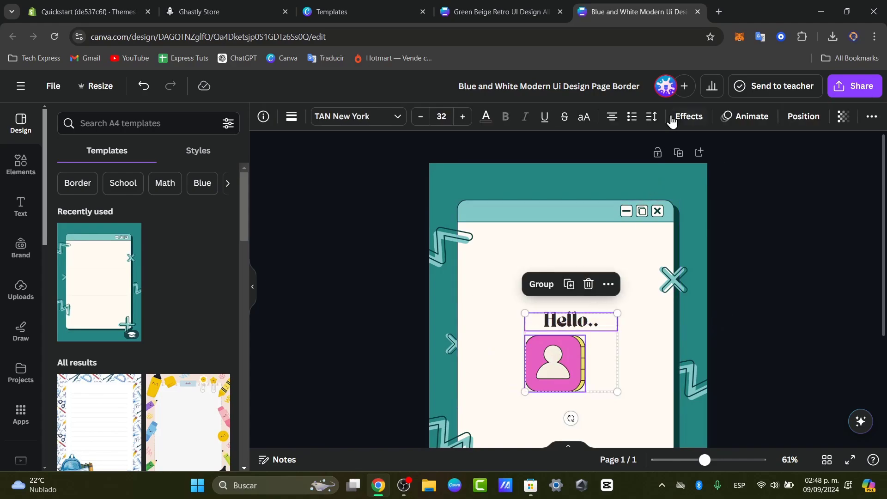
right_click(574, 324)
mouse_move(620, 297)
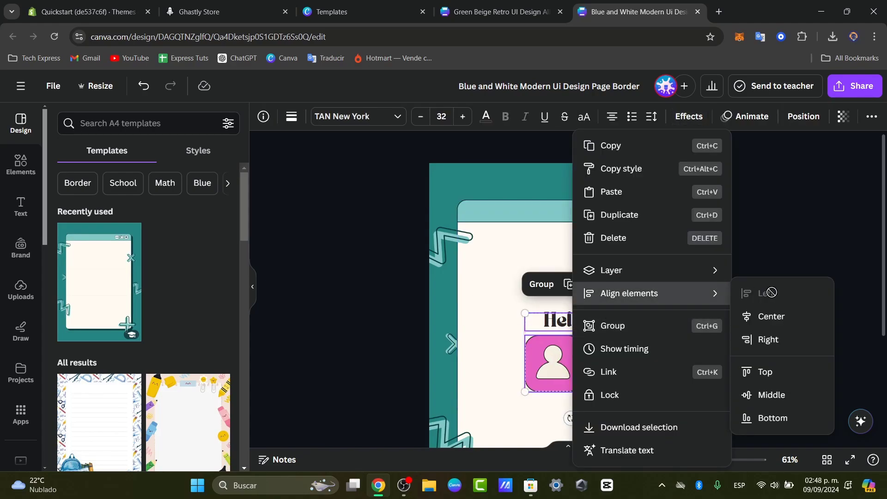
click(805, 319)
mouse_move(595, 369)
mouse_down()
mouse_move(594, 380)
mouse_move(604, 378)
mouse_up()
Duplicate the page to create a second page
scroll(604, 378, down, 3)
click(823, 290)
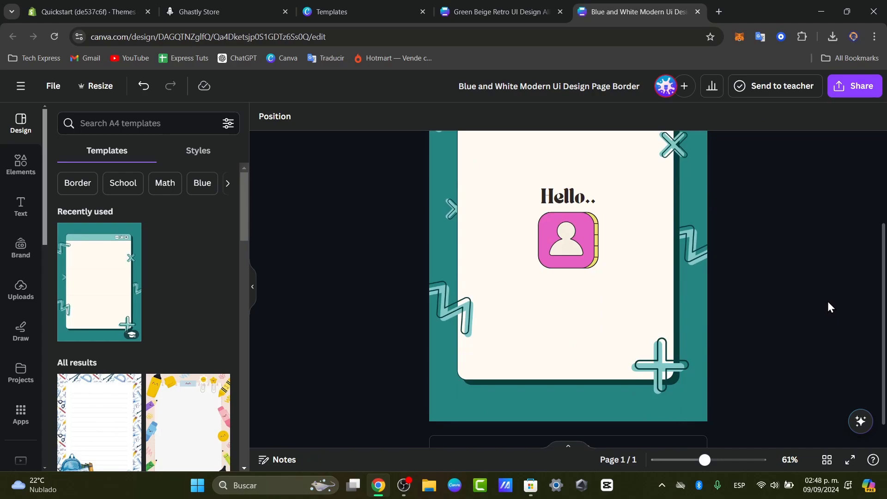
scroll(828, 303, down, 1)
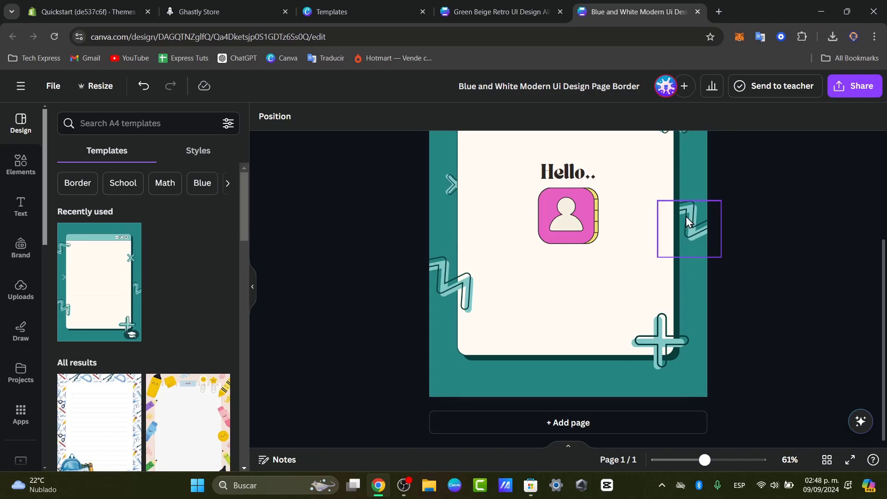
scroll(686, 217, up, 5)
click(679, 160)
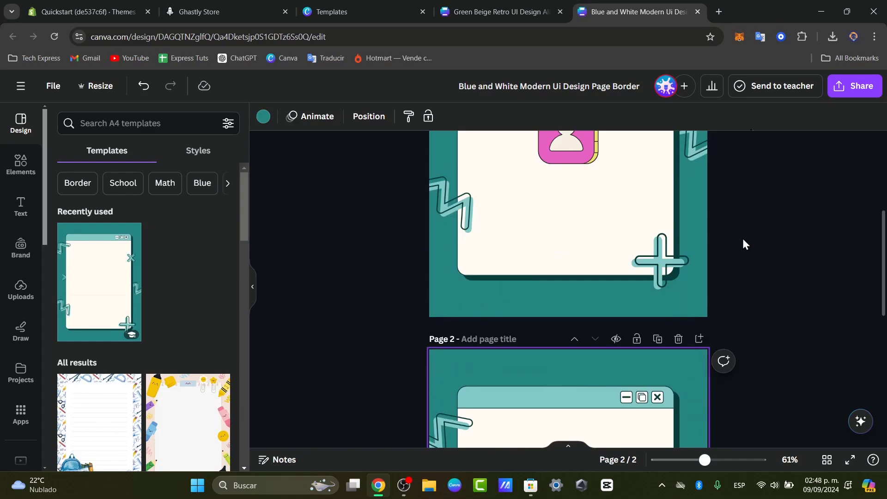
Delete the pink avatar and Hello.. heading from page 2
click(580, 226)
key(Delete)
click(575, 204)
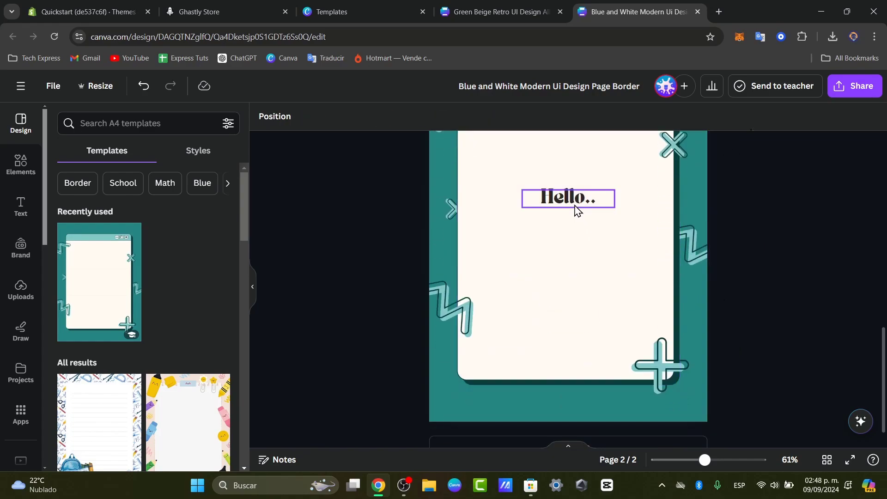
key(Delete)
Add a rounded square flattened into a teal bar, then place a button shape onto it
click(12, 158)
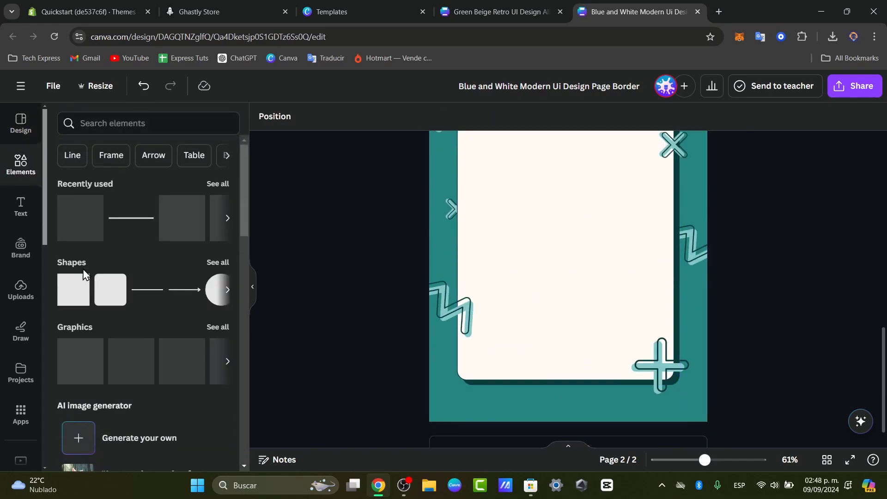
click(110, 290)
drag(563, 361, 658, 277)
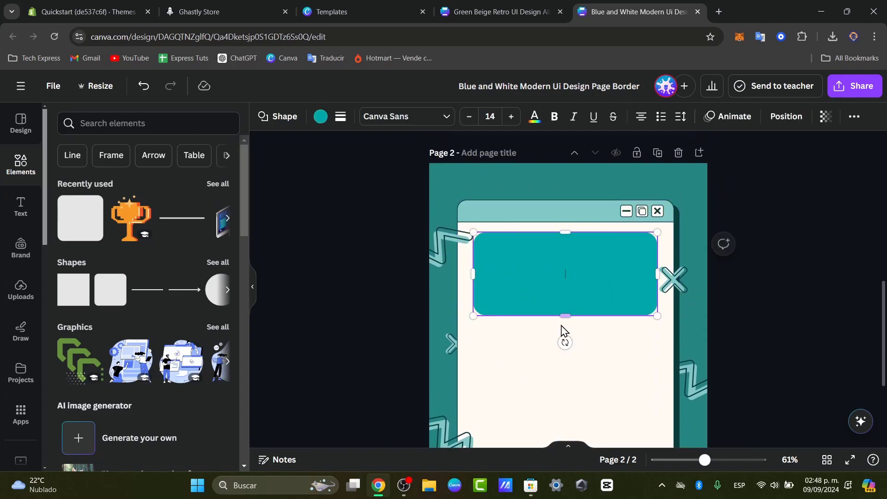
drag(563, 320, 573, 248)
scroll(619, 271, up, 5)
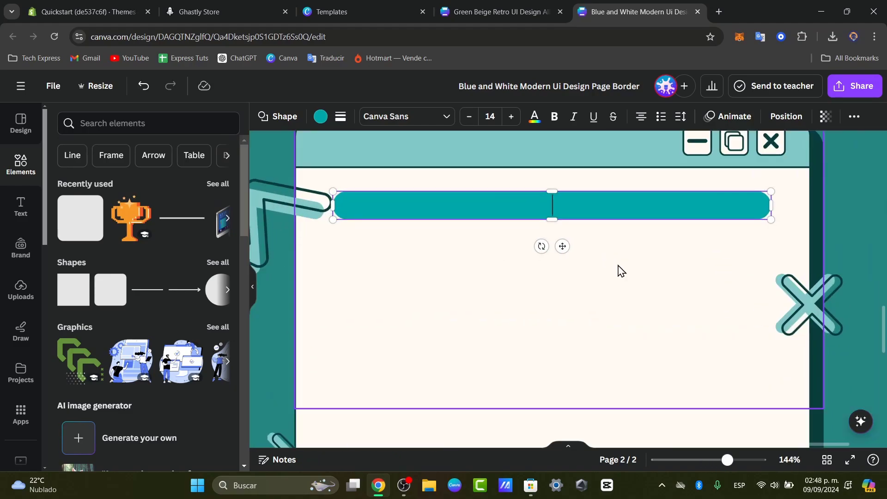
click(678, 372)
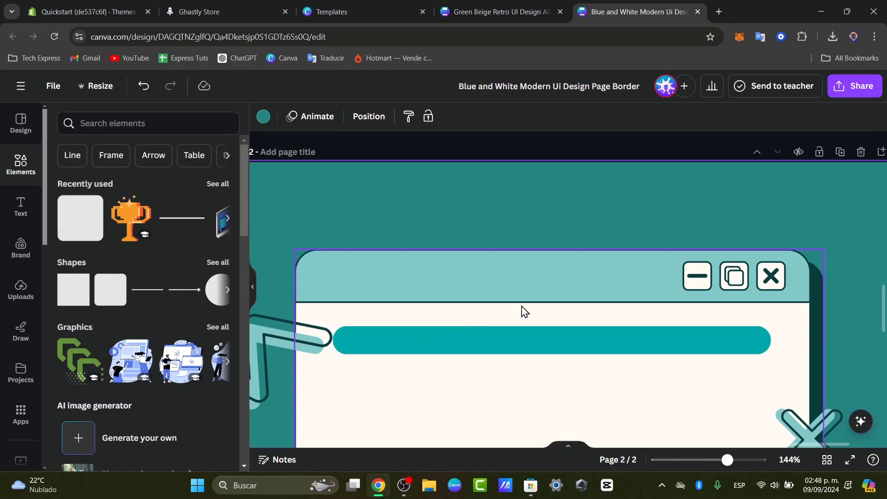
click(110, 296)
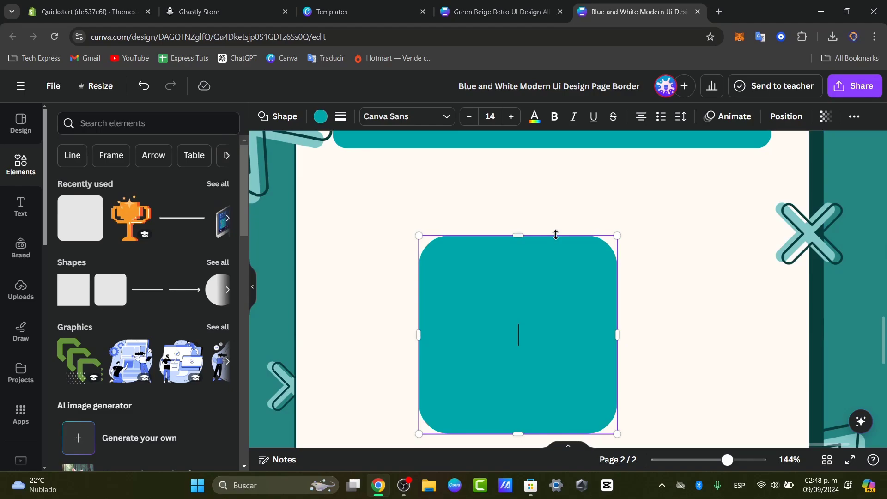
scroll(556, 235, up, 3)
drag(569, 418, 547, 319)
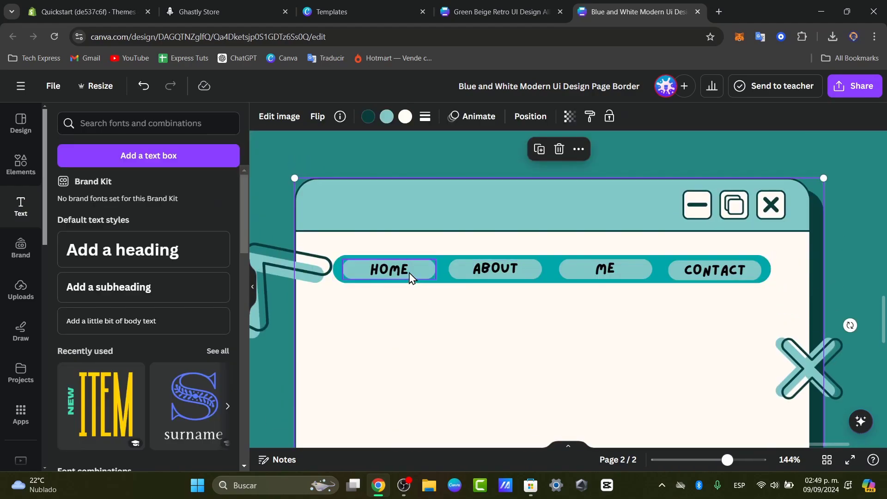
Group the HOME, ABOUT, ME and CONTACT labels each with its button shape
click(411, 277)
shift+click(412, 278)
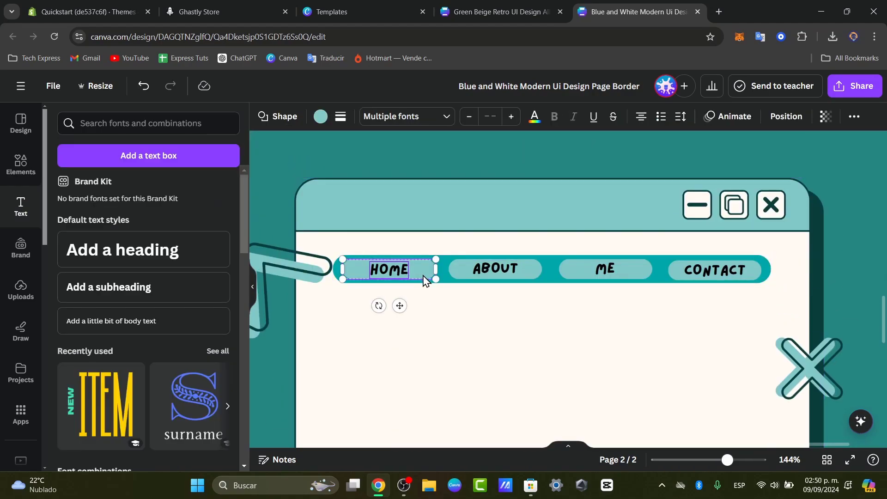
key(ctrl+g)
click(495, 268)
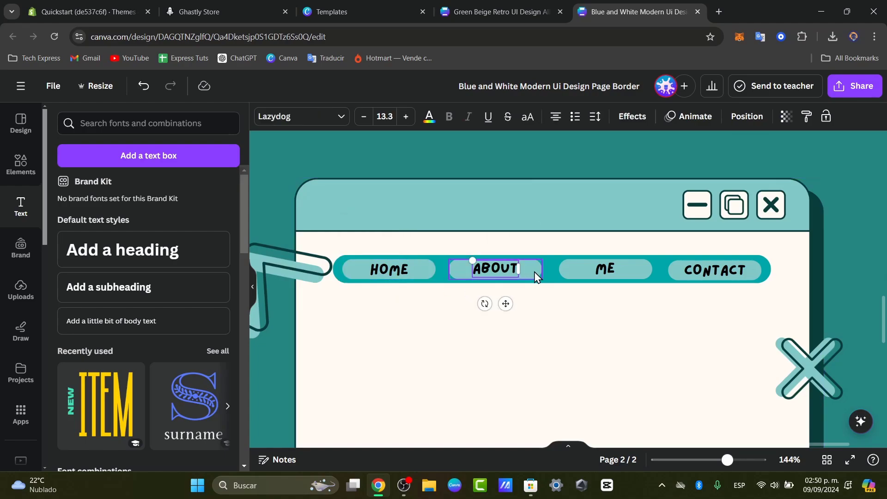
shift+click(495, 275)
key(ctrl+g)
click(601, 269)
shift+click(574, 264)
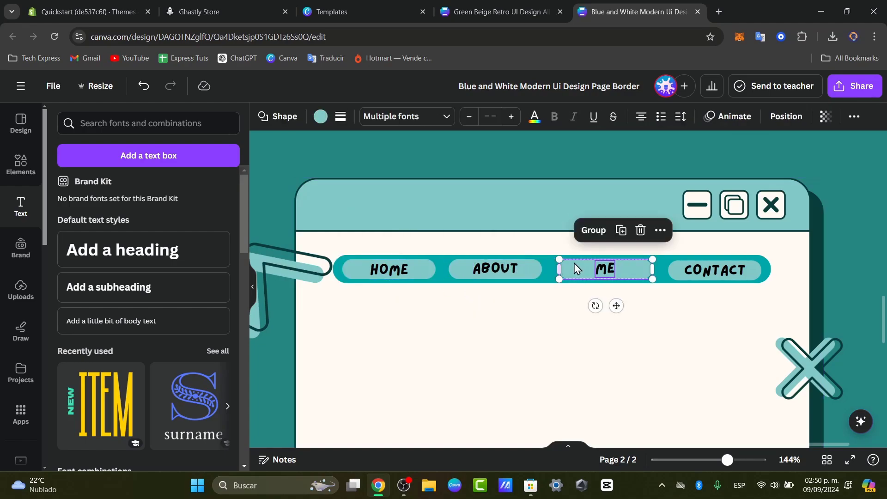
key(ctrl+g)
click(709, 276)
shift+click(674, 275)
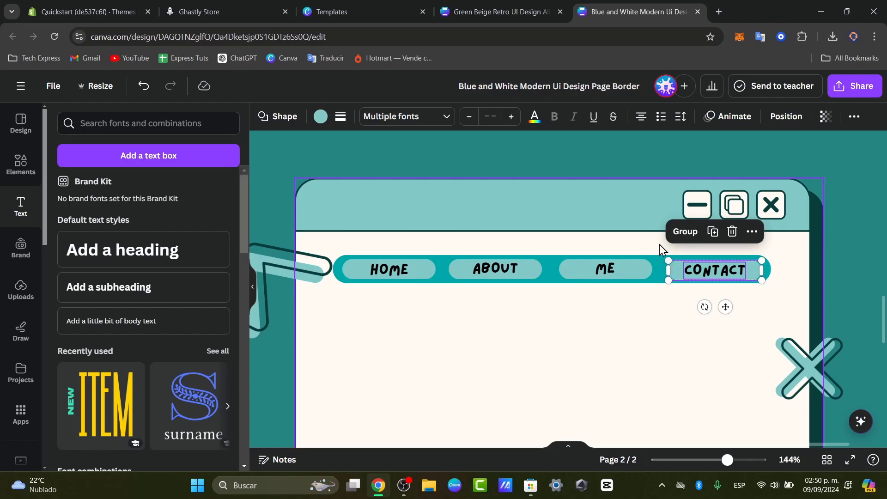
click(684, 238)
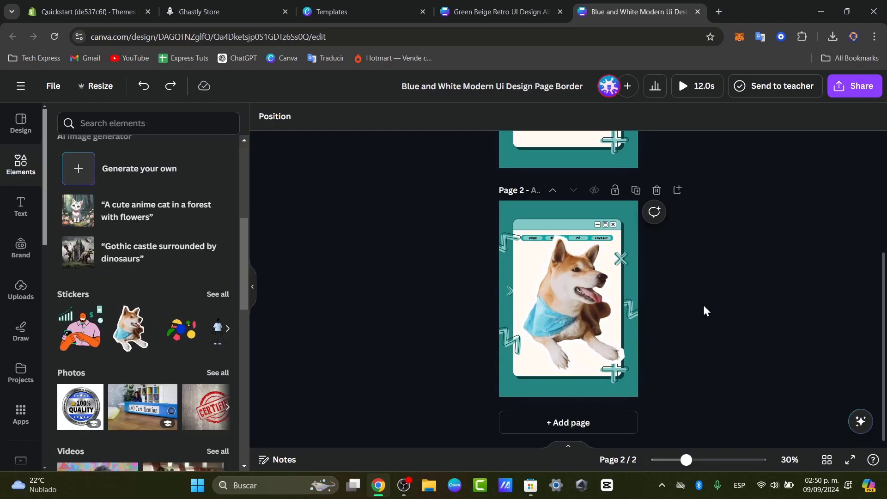
Link the HOME button on page 2 to page '1 - Untitled'
scroll(705, 303, up, 3)
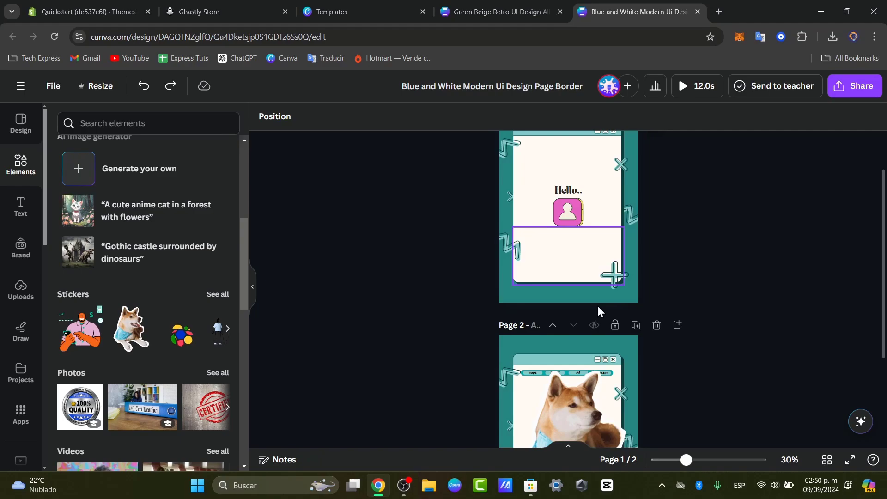
scroll(599, 339, up, 2)
scroll(597, 366, down, 3)
scroll(598, 365, up, 5)
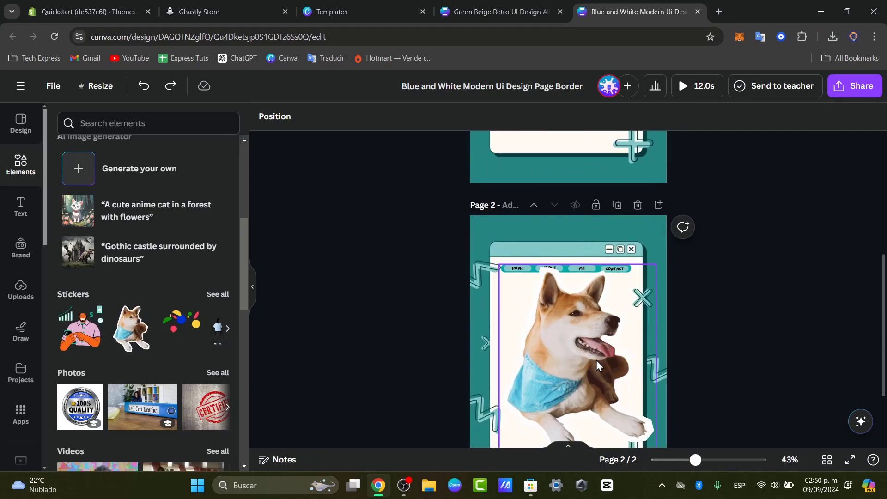
click(591, 356)
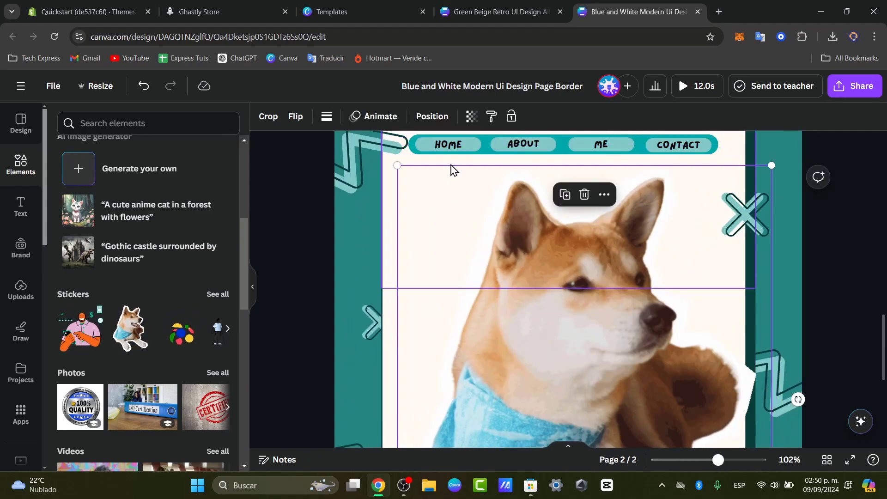
click(455, 145)
right_click(462, 148)
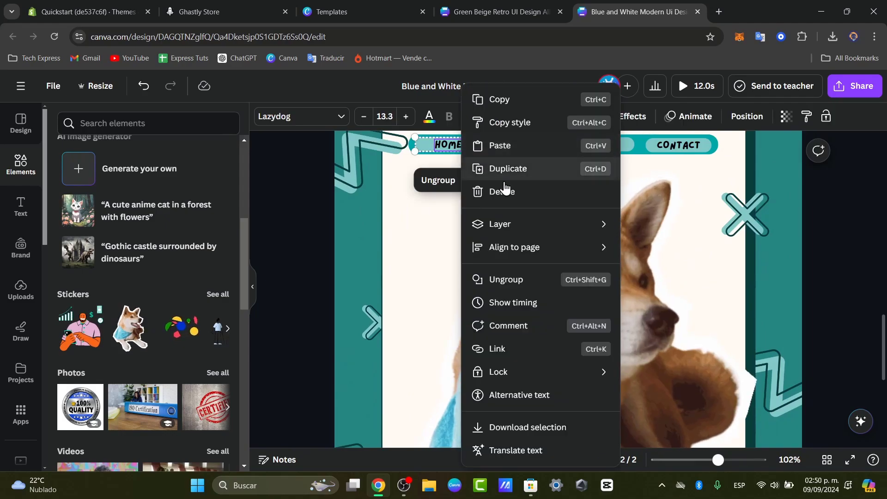
click(540, 350)
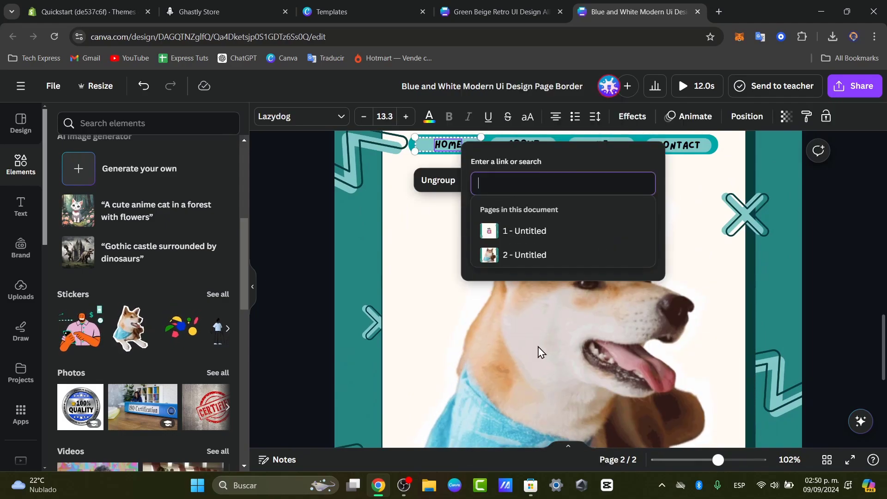
scroll(568, 254, down, 3)
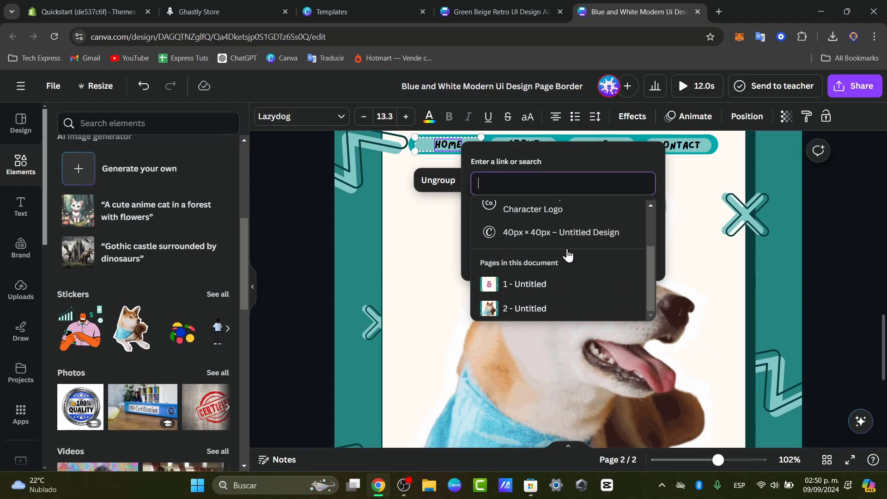
click(569, 285)
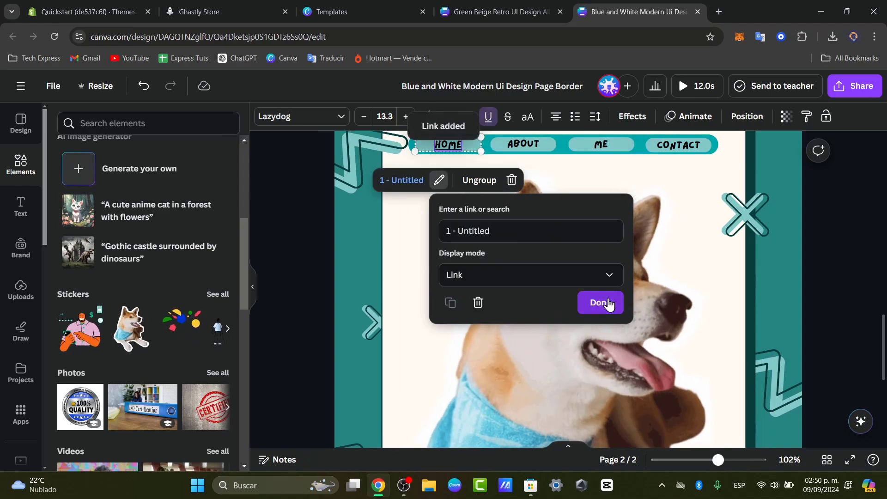
click(608, 305)
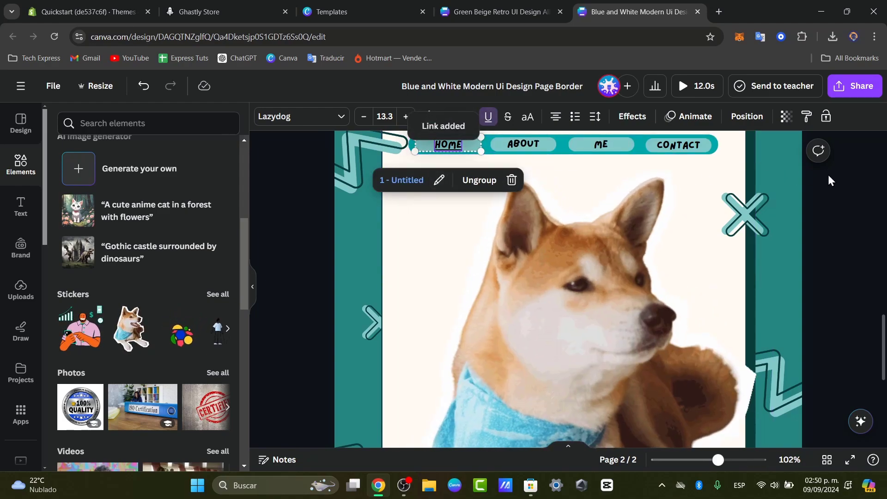
Play a preview of the two-page design, then close it
click(839, 176)
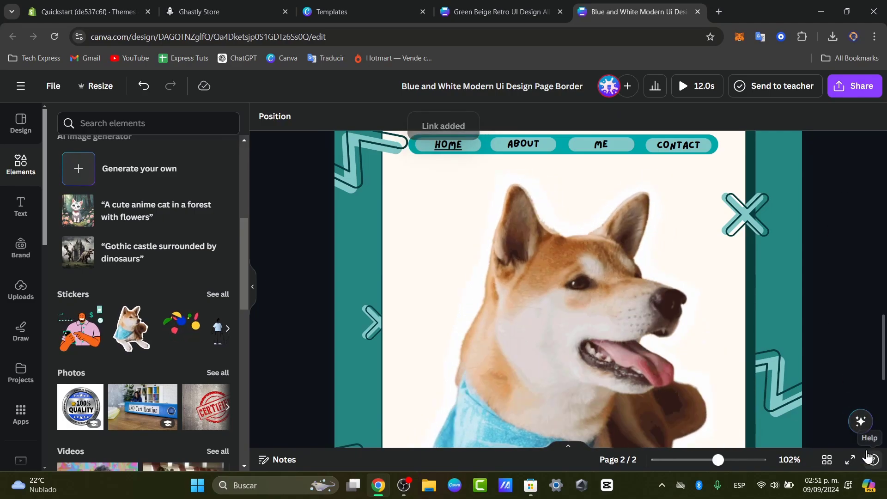
click(698, 90)
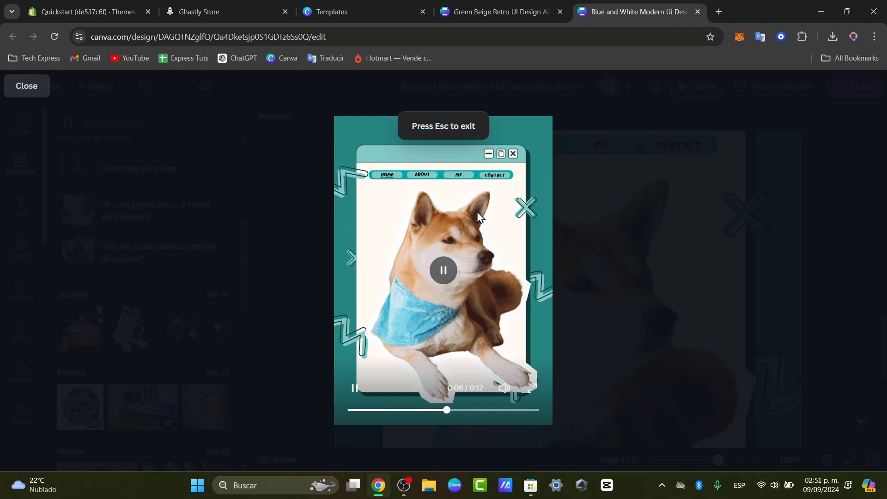
click(865, 344)
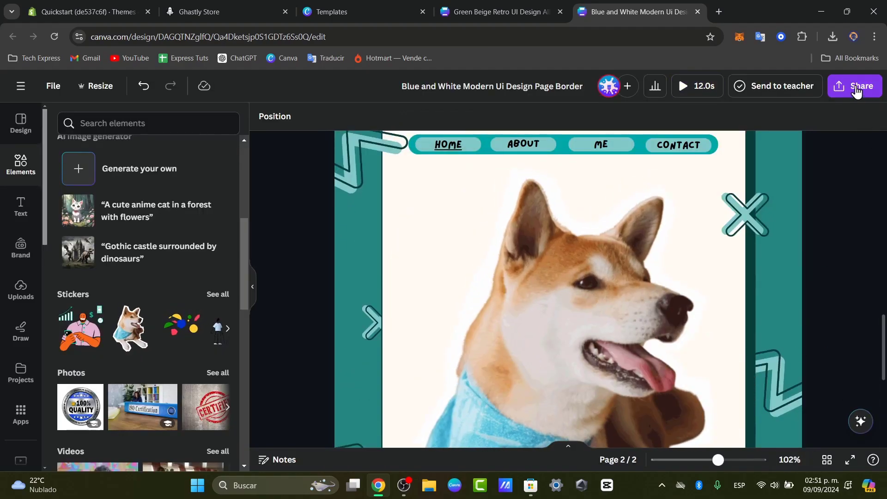
Download all pages of the design as a PDF Standard file
click(855, 86)
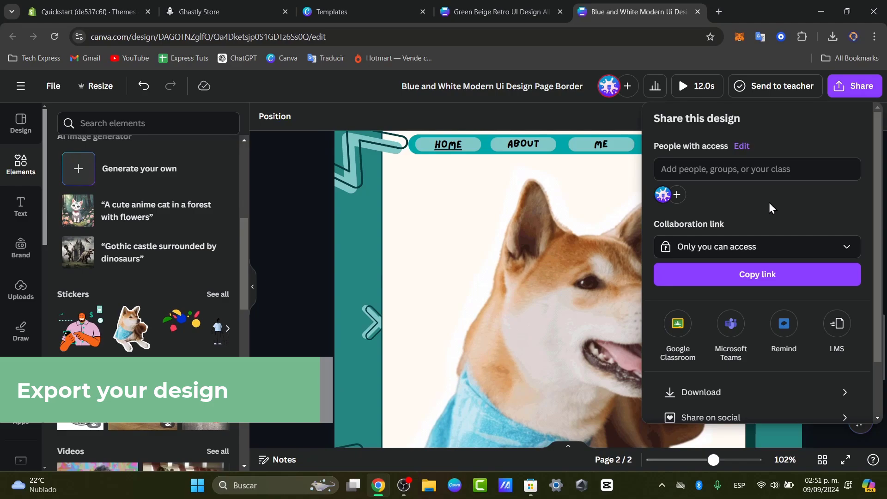
click(727, 394)
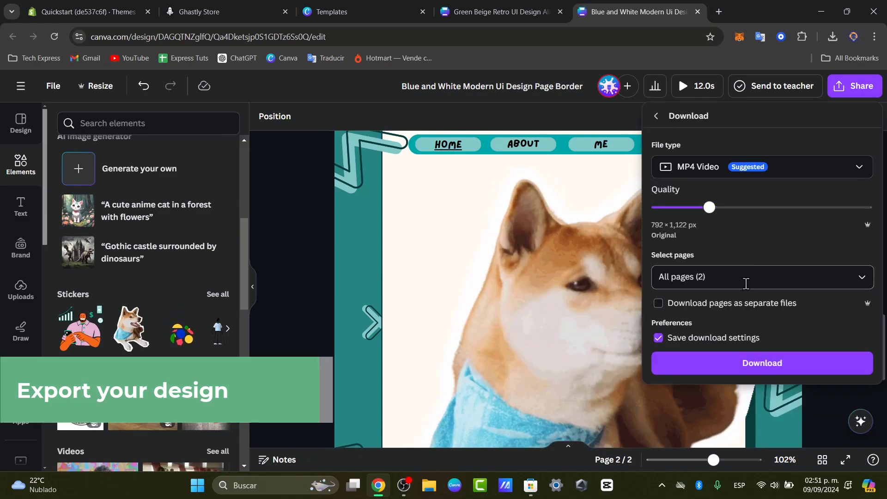
click(785, 167)
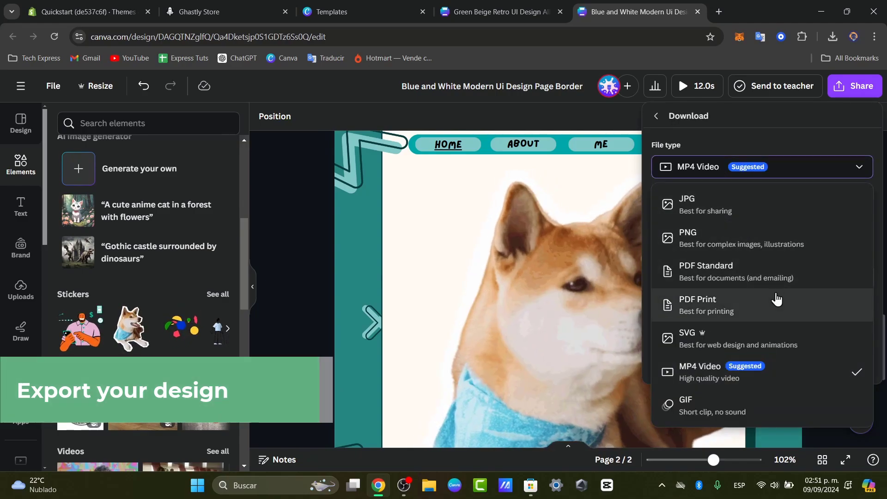
click(781, 274)
click(811, 254)
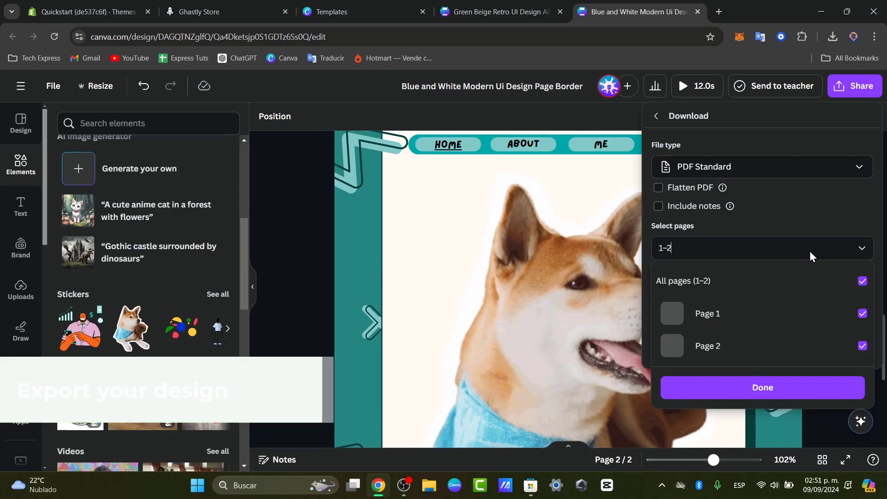
click(783, 205)
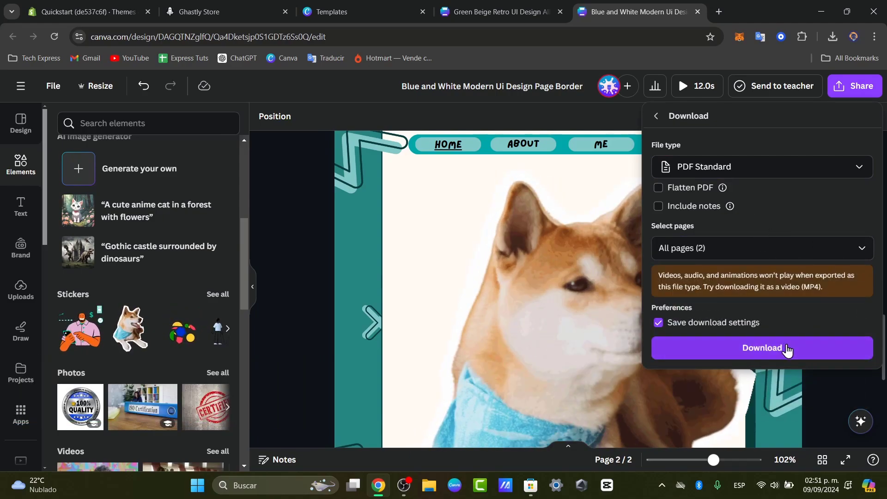
click(788, 350)
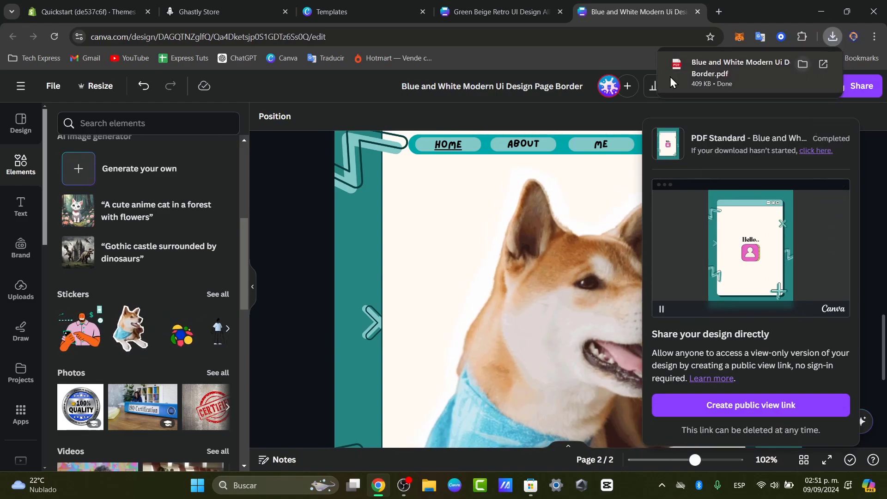
Open the exported PDF, test that HOME on page 2 jumps to page 1, then return to Canva
click(780, 59)
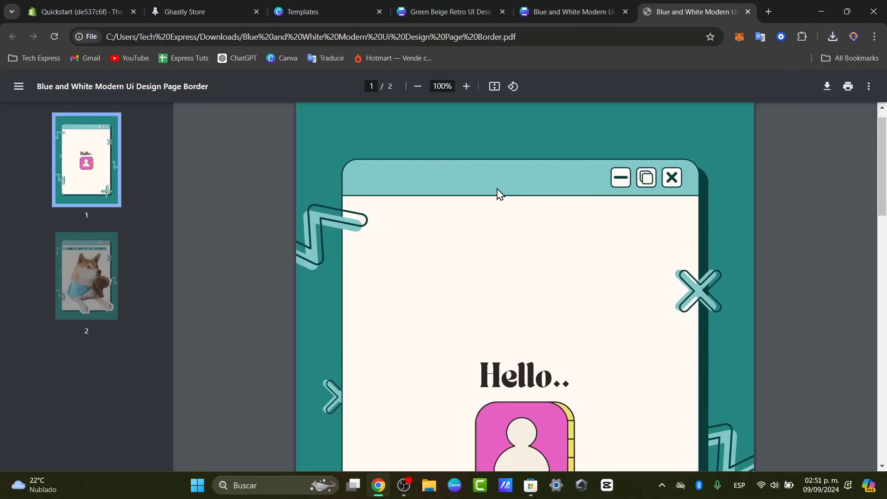
scroll(499, 194, down, 15)
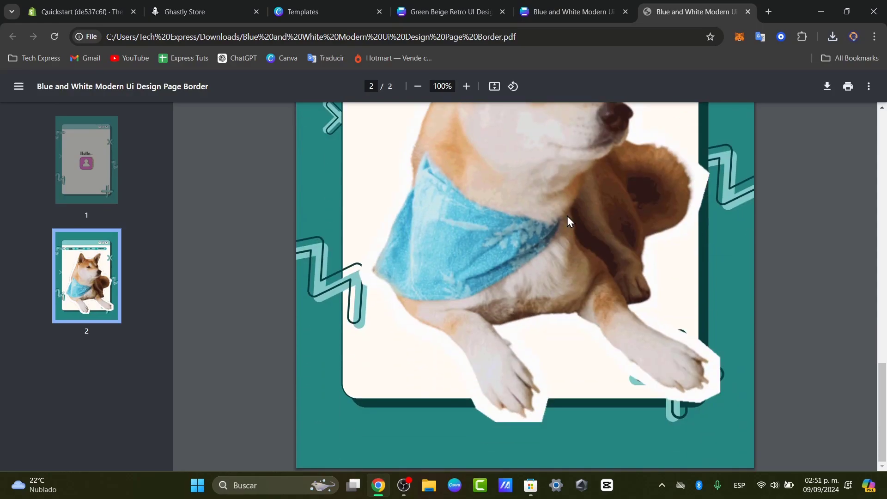
scroll(569, 217, up, 9)
scroll(521, 382, down, 3)
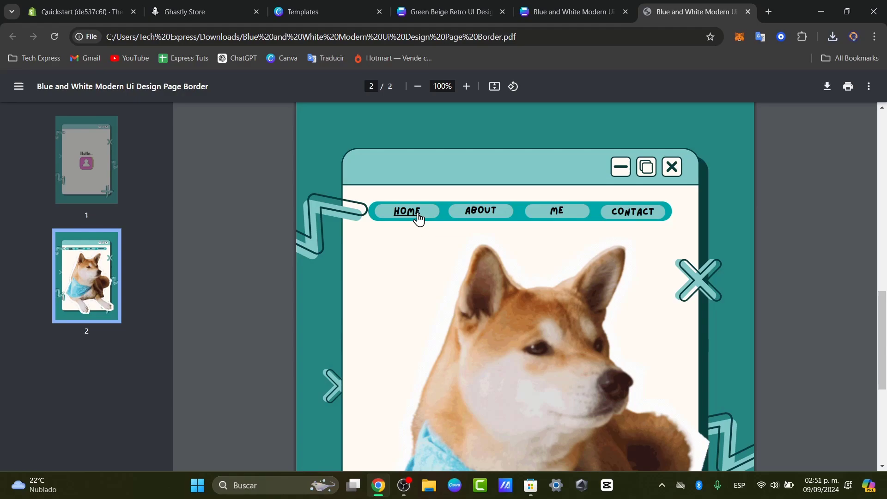
click(418, 214)
scroll(417, 219, down, 13)
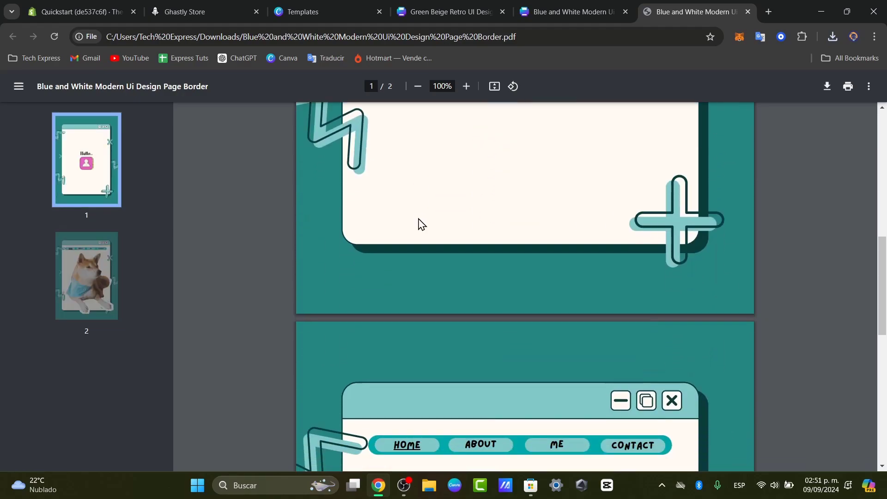
click(410, 343)
scroll(561, 274, down, 15)
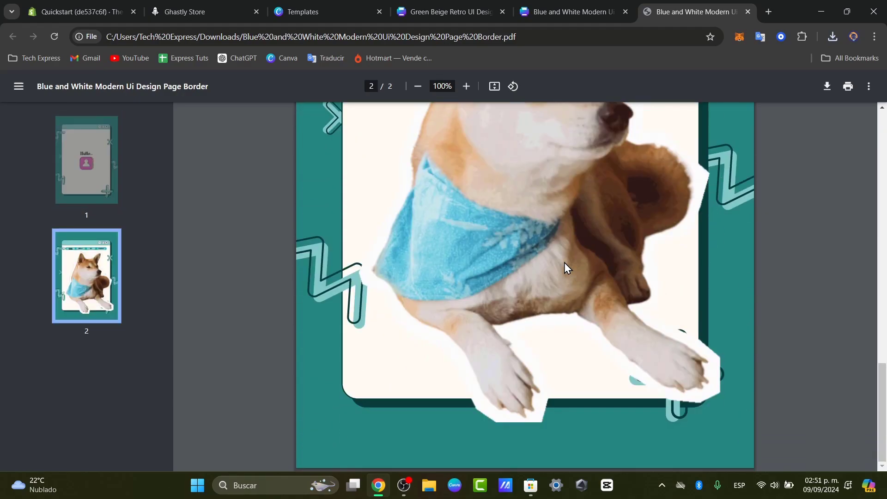
scroll(564, 262, up, 17)
click(567, 3)
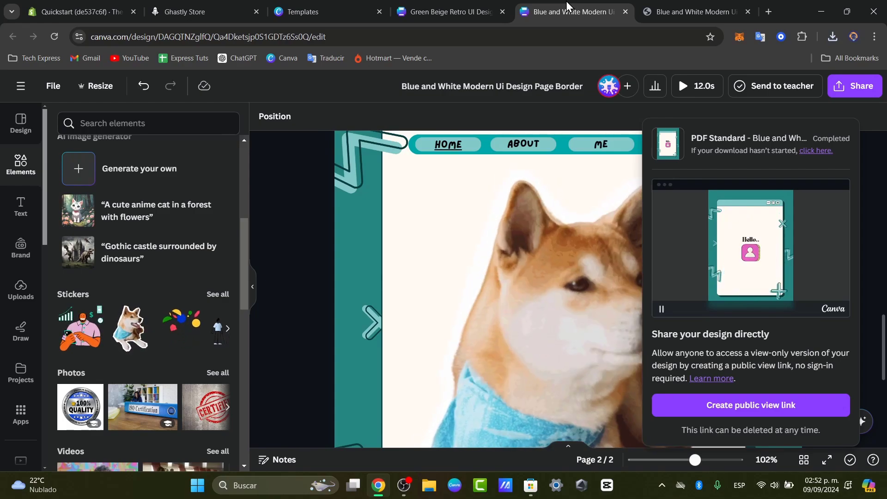
Bring up the Green Beige Retro poster with its Hello and Favorite Foods cards, briefly check the original template, and leave nothing selected
click(427, 8)
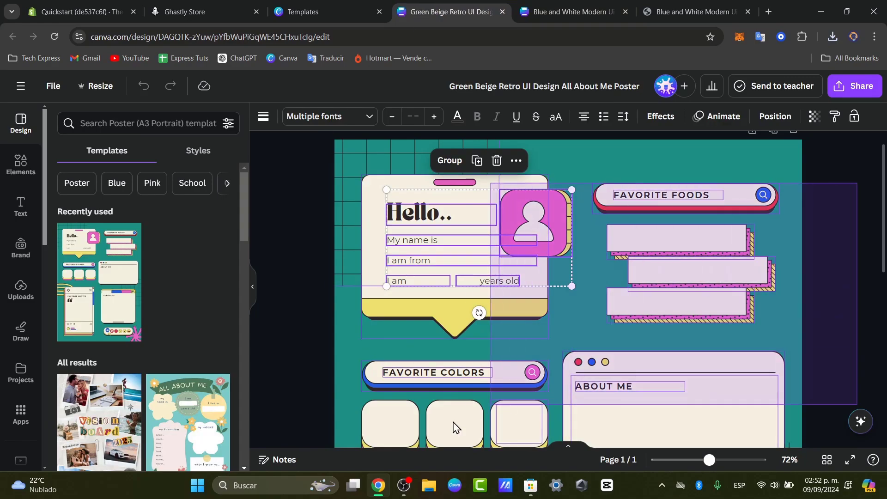
key(ctrl+a)
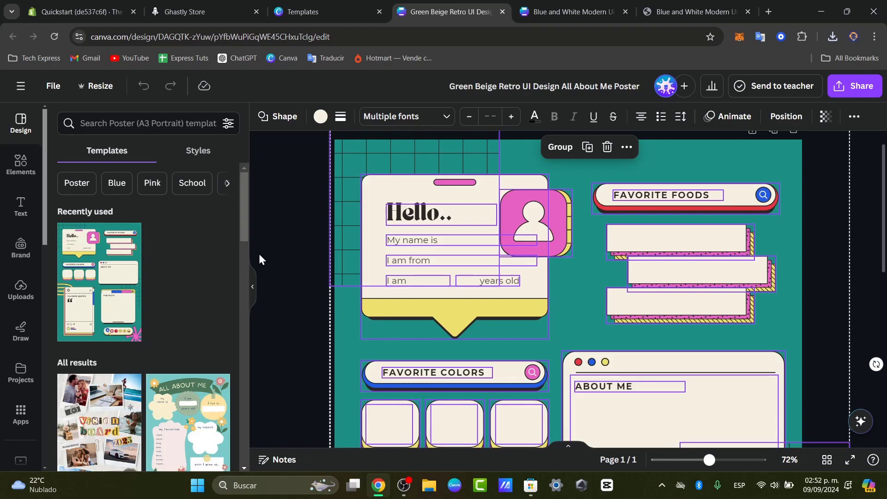
mouse_move(306, 23)
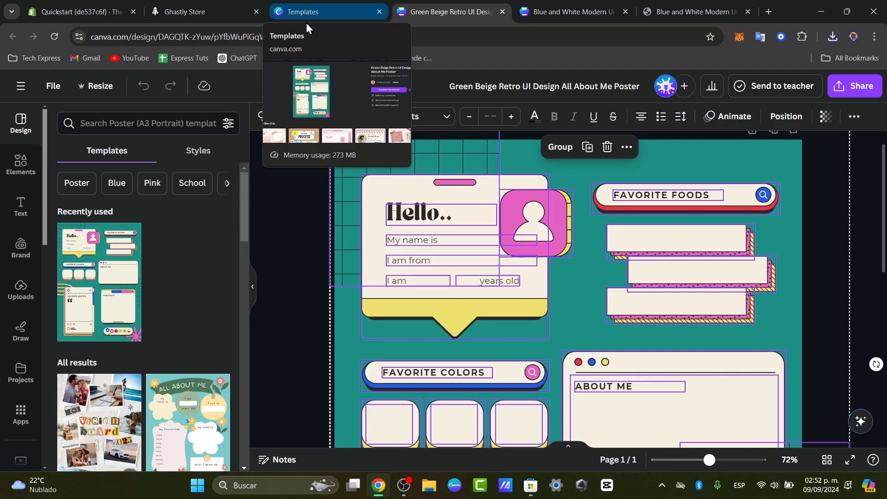
click(306, 16)
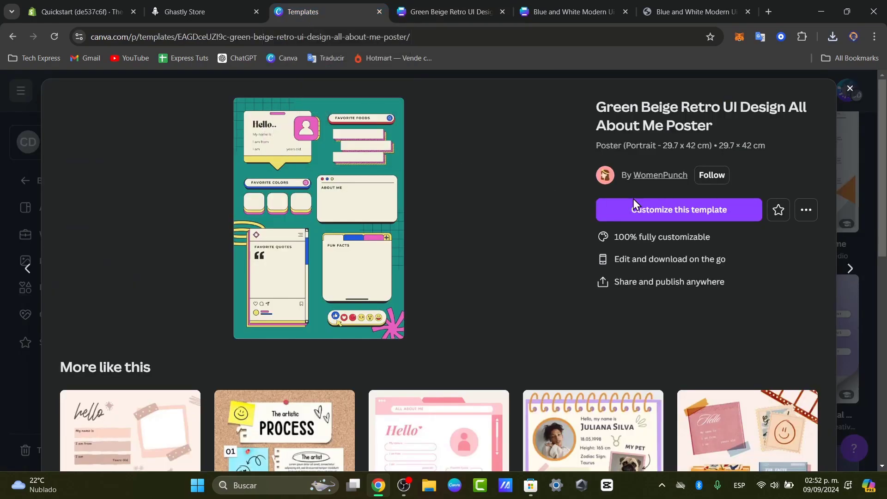
click(425, 10)
click(868, 266)
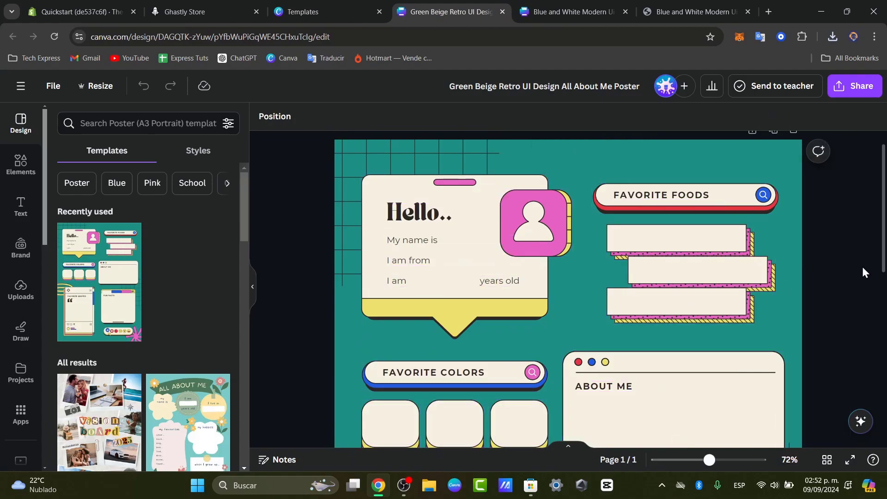